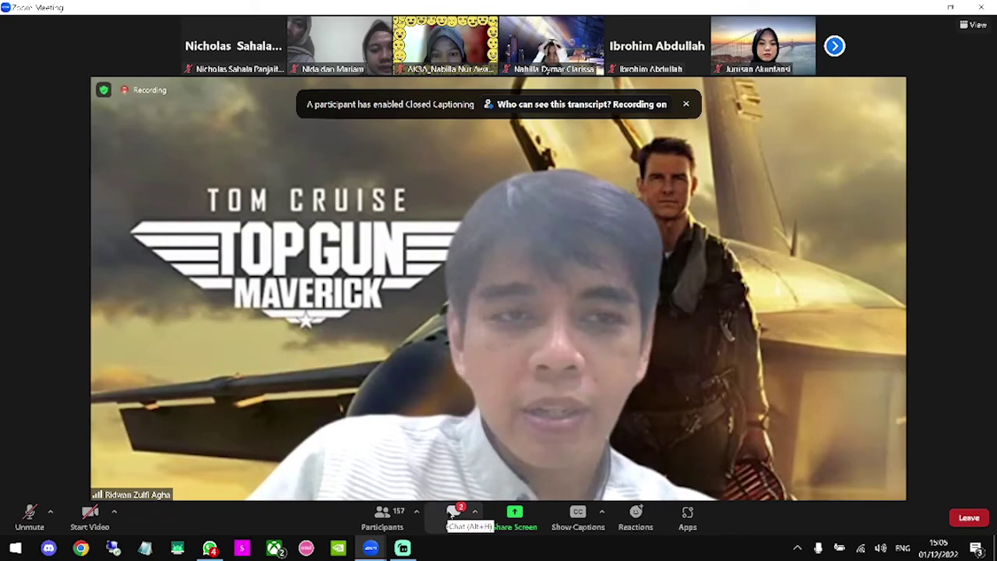
Open the Zoom meeting chat panel beside the speaker video
left_click(453, 516)
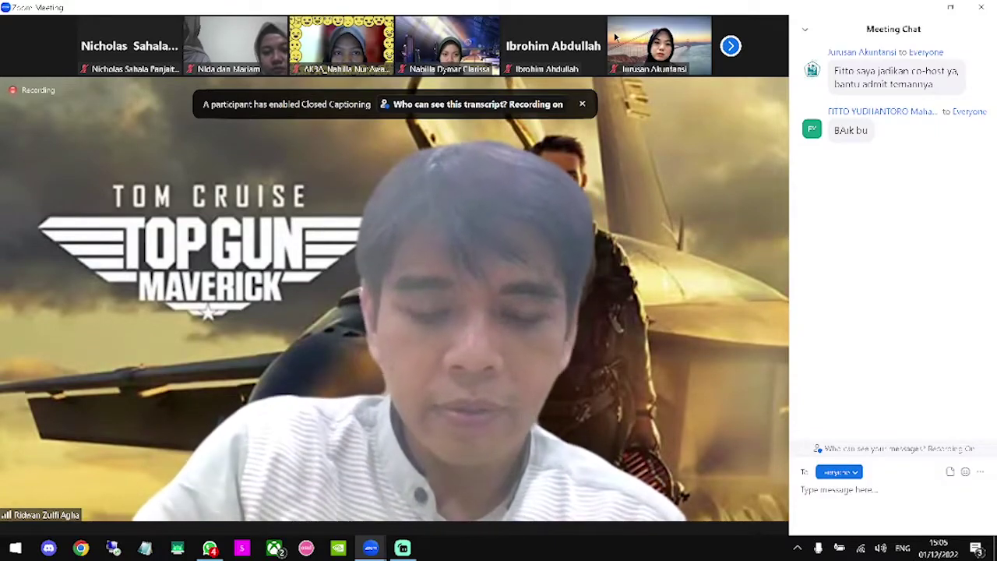
Share the Chrome window showing the absen kelompok Google Sheet in Zoom
mouse_move(615, 36)
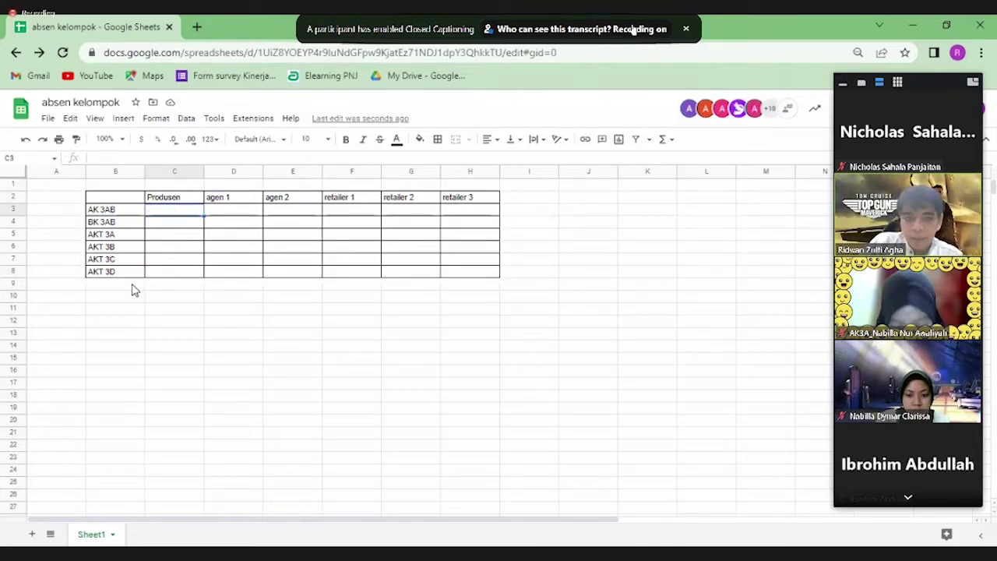
Select role-table cells: Produsen for BK 3AB and AK 3AB, D1, and agen 1 for AK 3AB
left_click(174, 225)
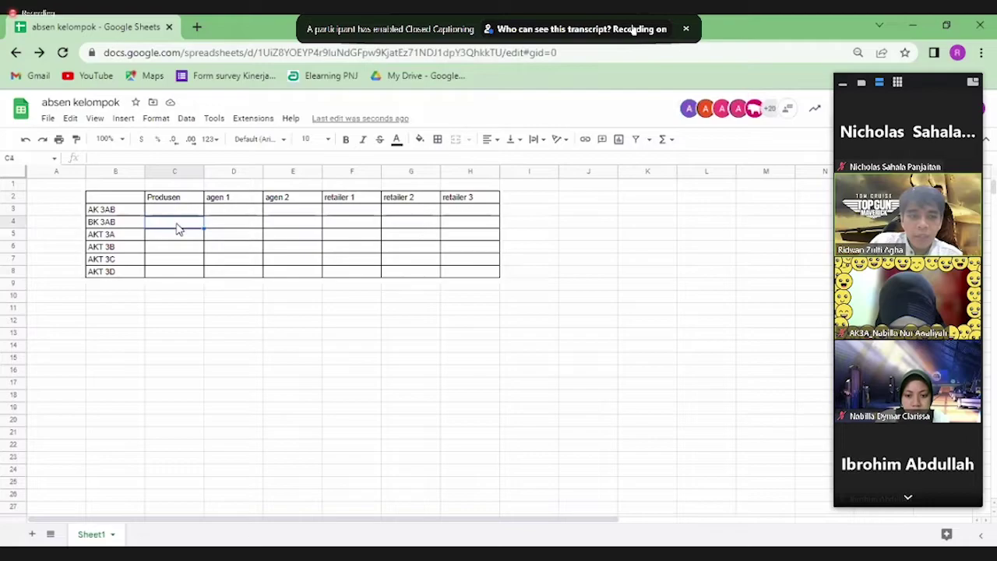
left_click(191, 212)
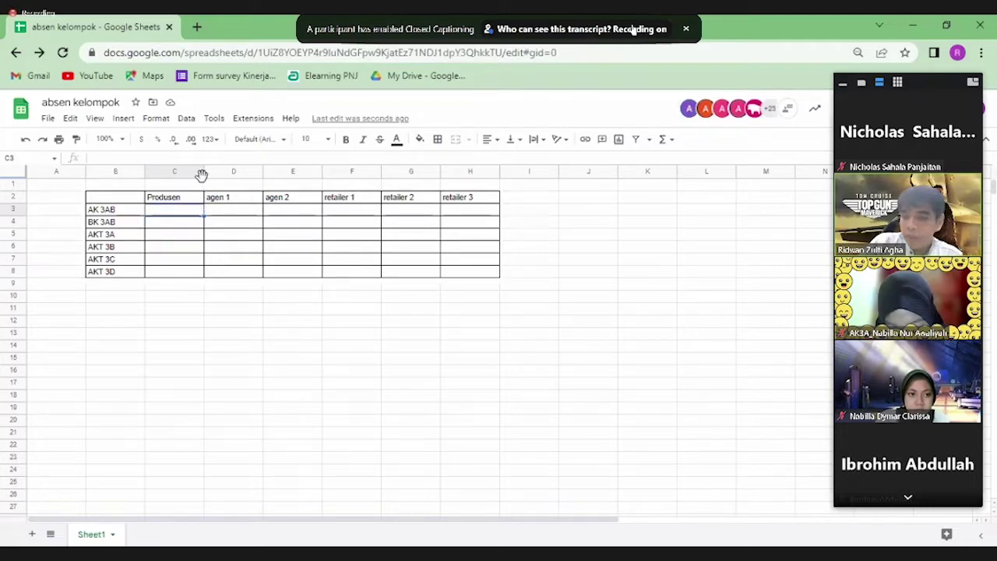
left_click(205, 183)
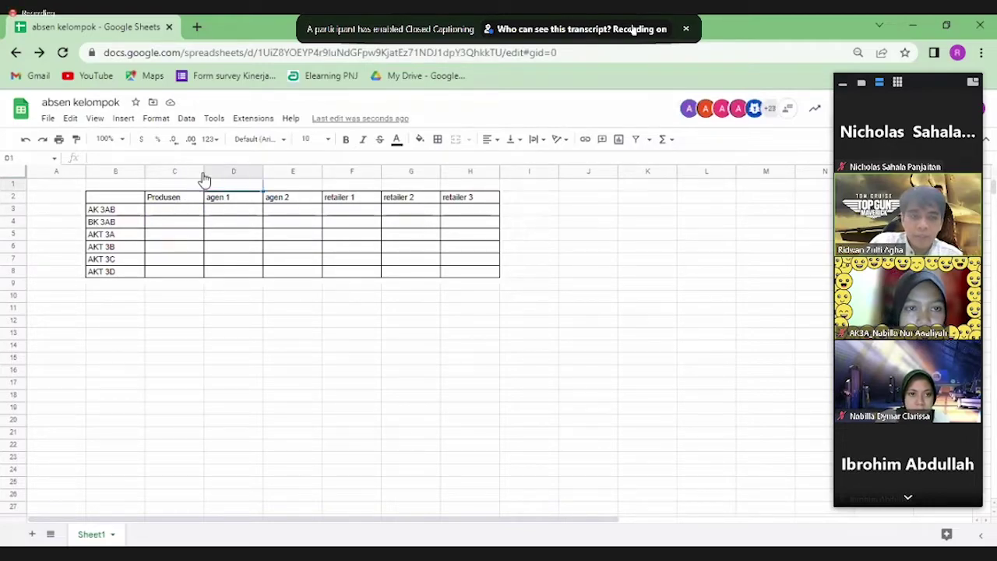
left_click(219, 214)
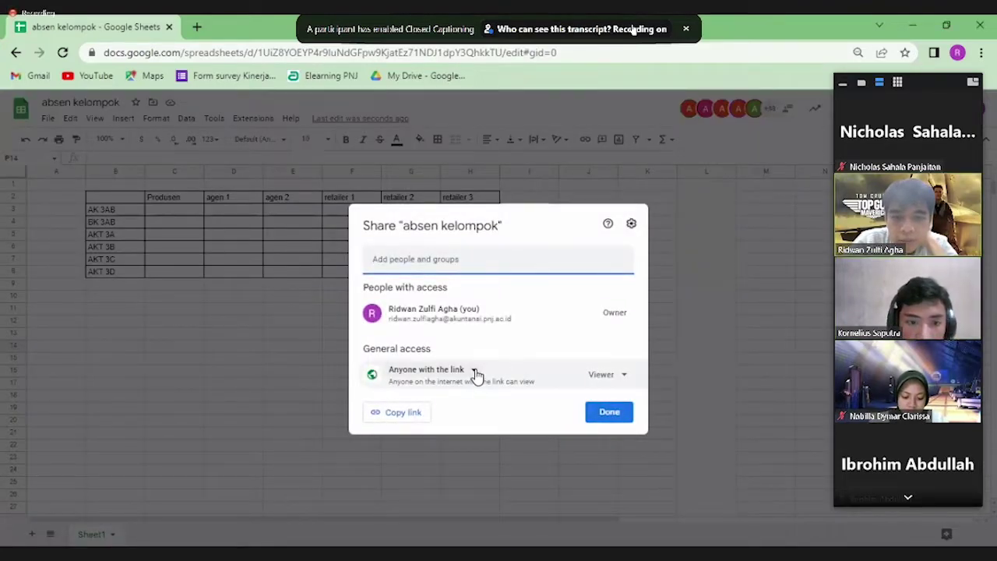
Give anyone with the link Editor access, copy the link, and close the sharing settings
left_click(635, 374)
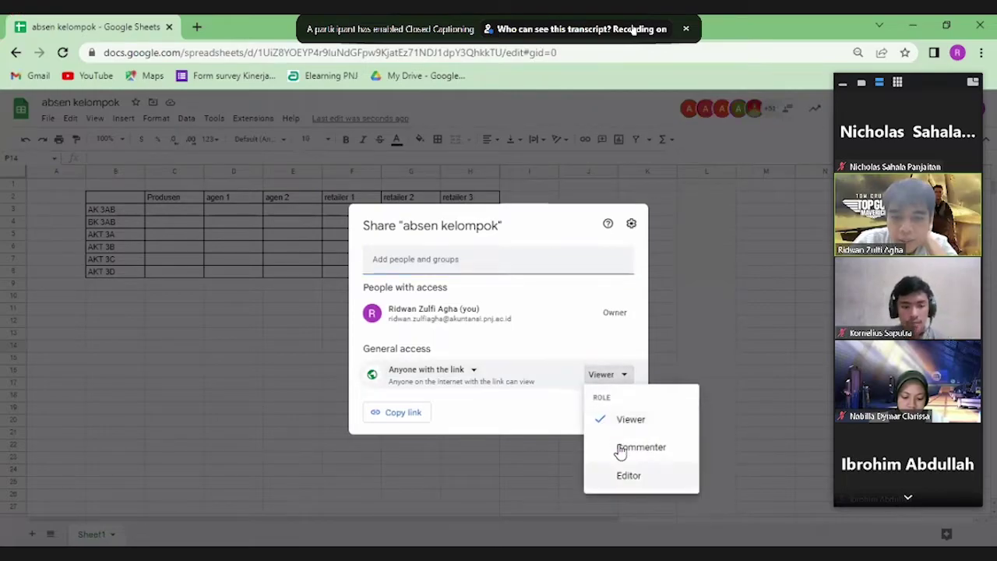
left_click(620, 476)
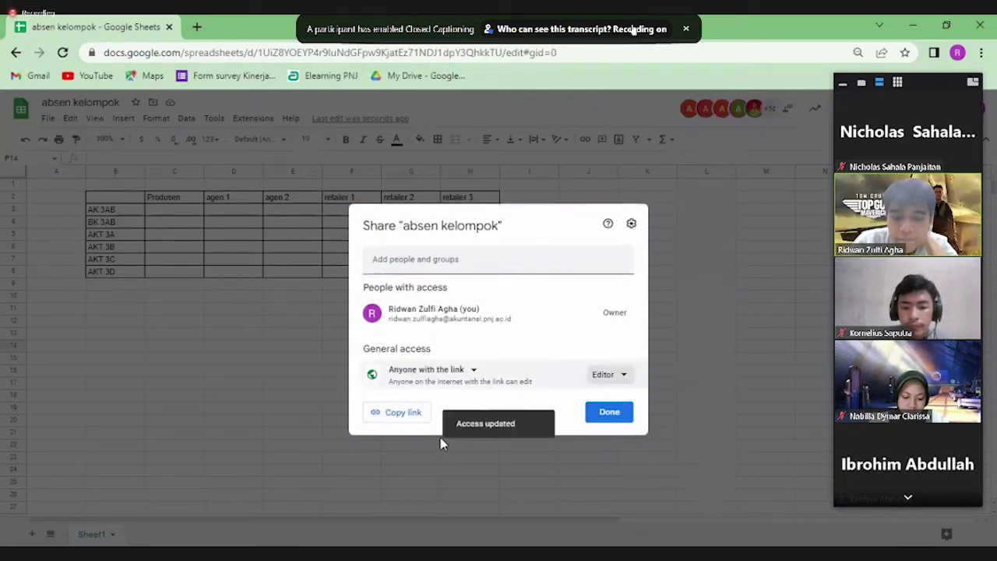
left_click(396, 412)
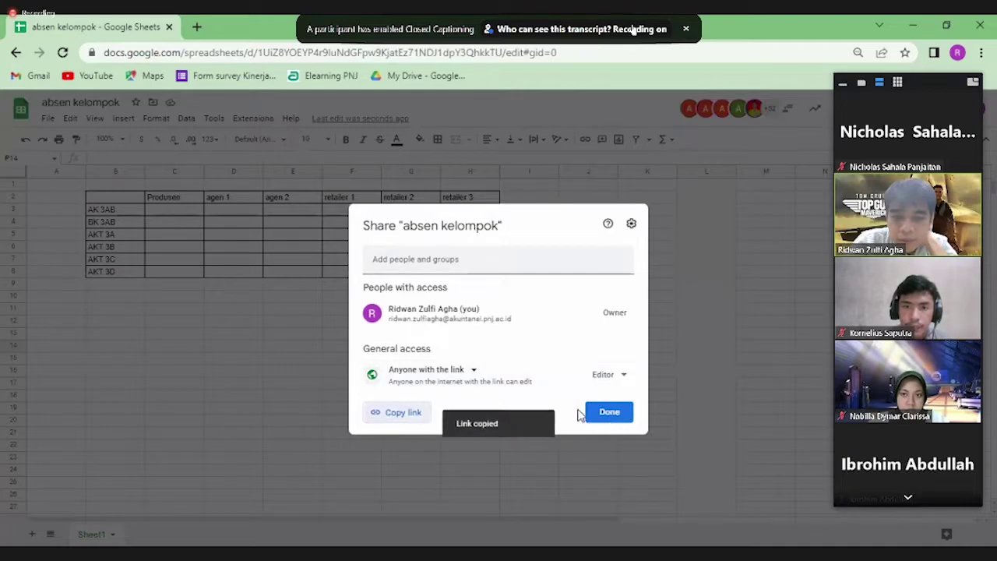
left_click(609, 412)
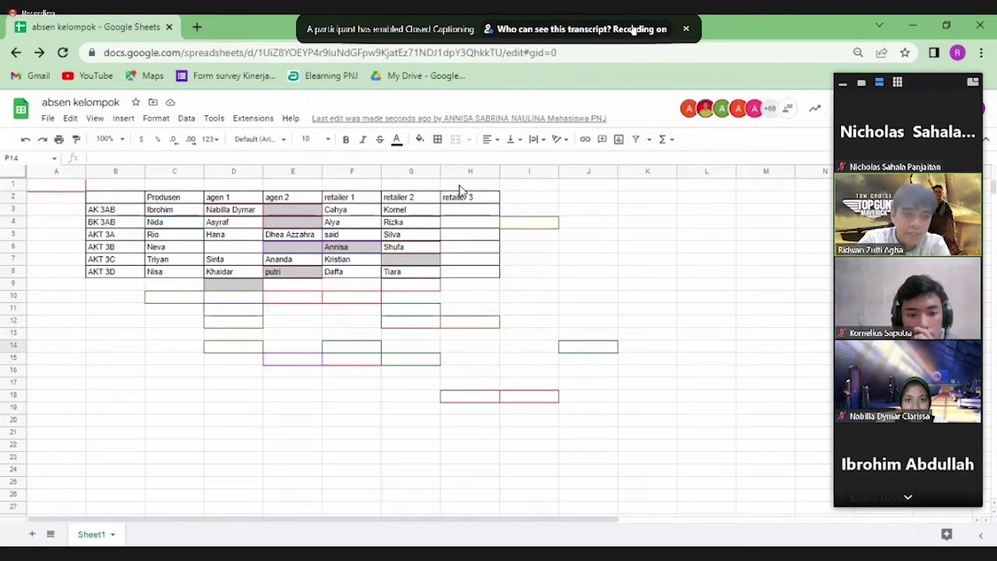
Enter 'kehadiran 1 Des 2022' in B1 and make row 1 bold at size 12
left_click(111, 185)
type("kehadira")
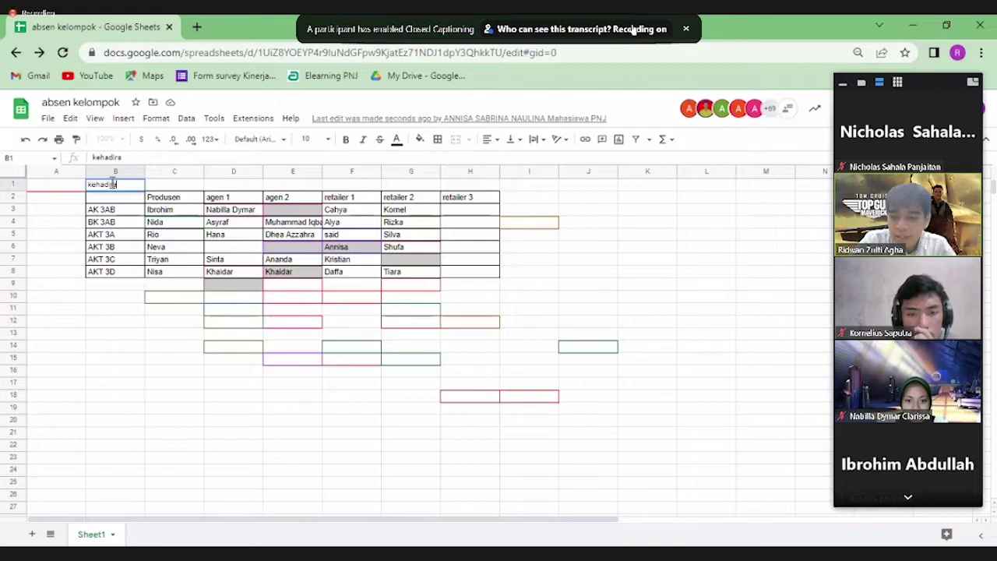
type("n 1 Dese")
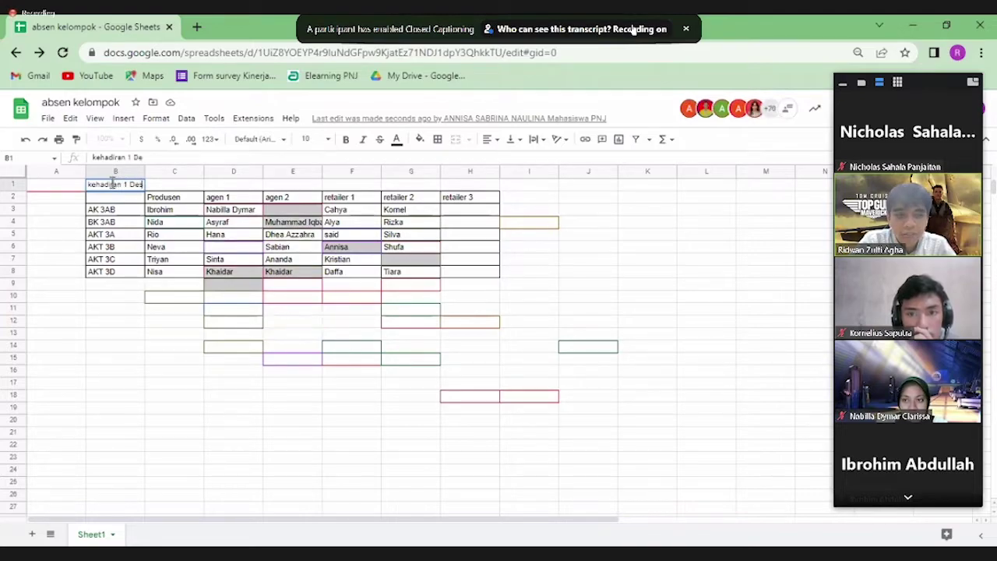
type(" 2022")
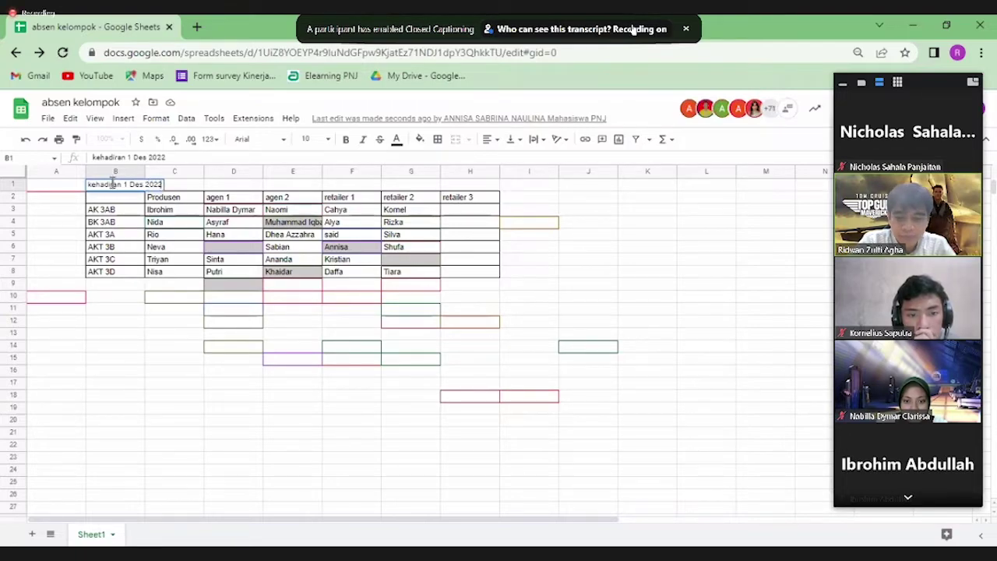
key("Return")
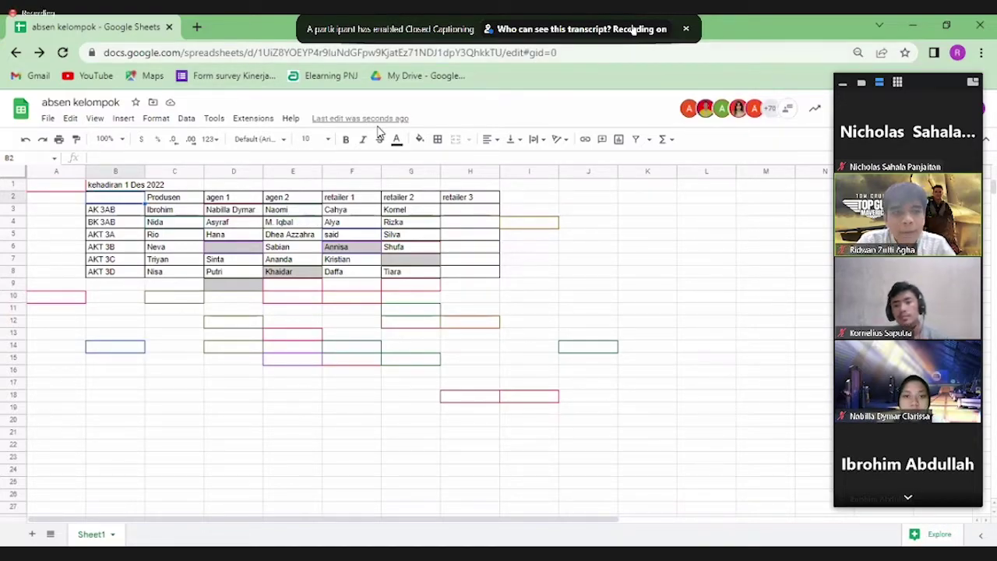
left_click(13, 185)
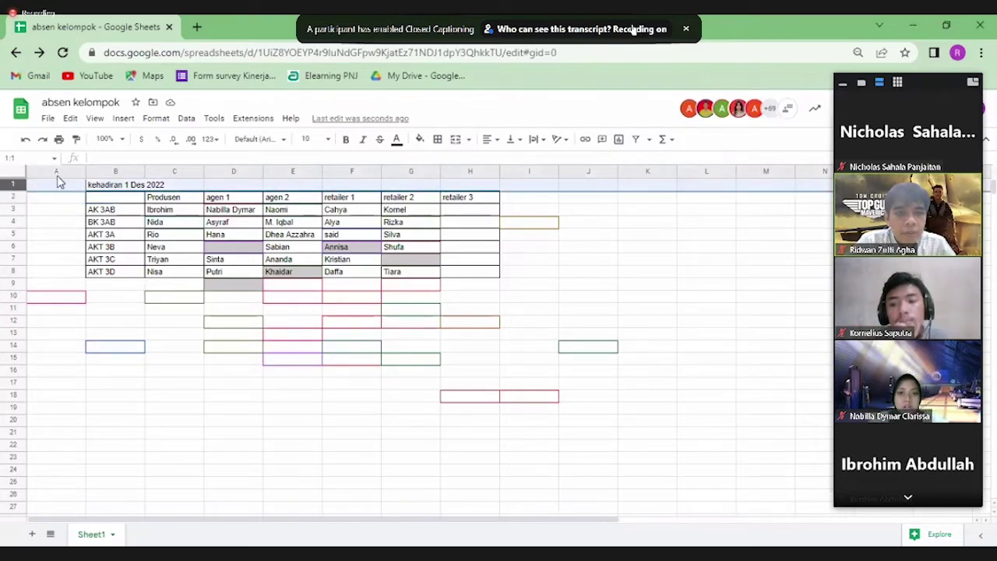
left_click(319, 139)
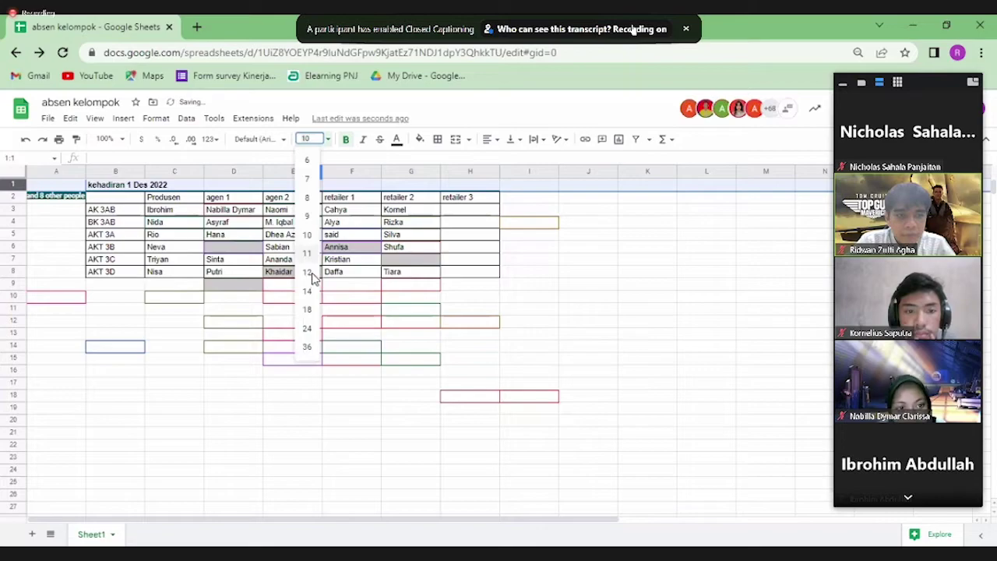
left_click(312, 278)
left_click(181, 402)
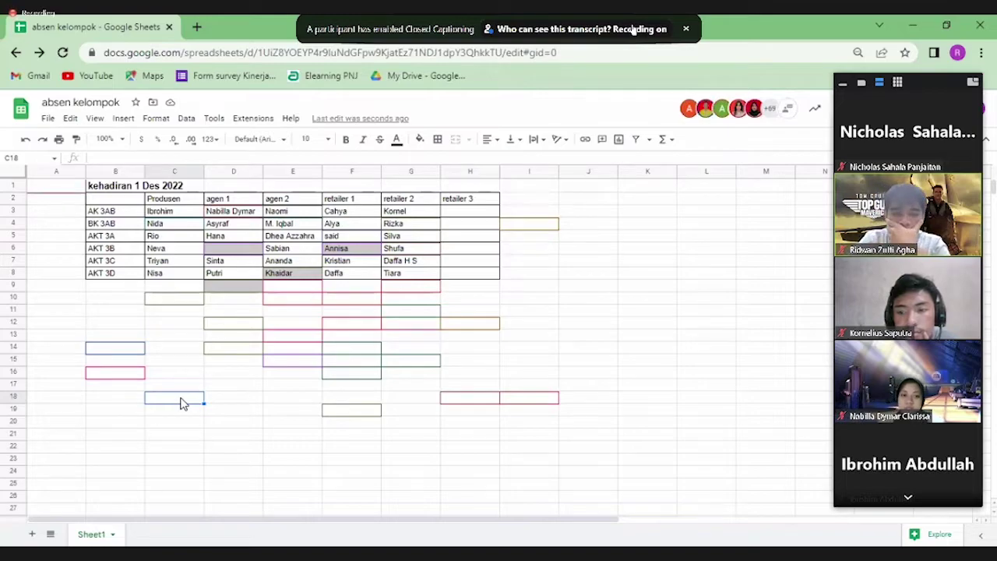
Type 'siapkan Accurate dan Bukti transaksi kalian yang akan diisi' in C12 at font size 18
left_click(181, 328)
type("S")
key("BackSpace")
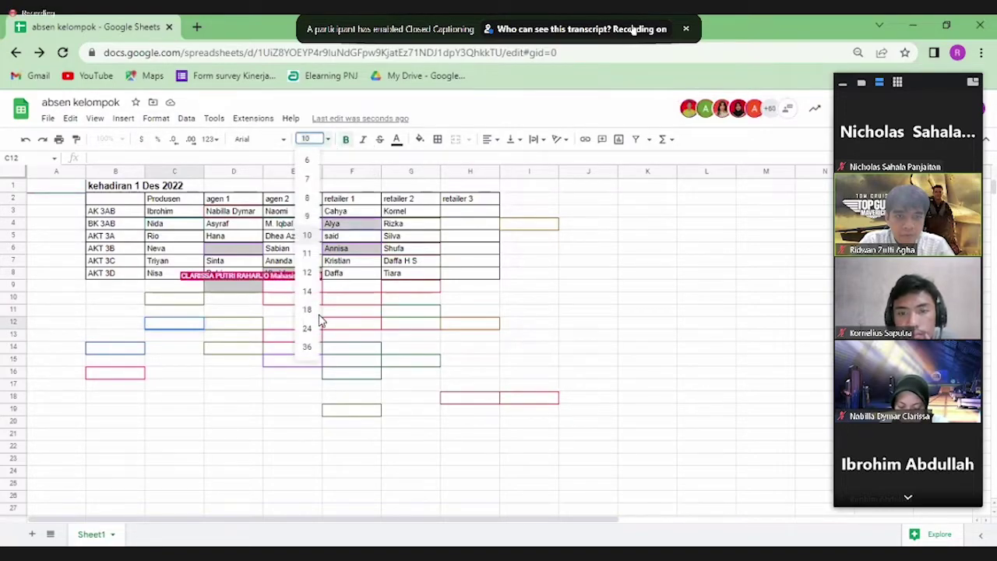
left_click(310, 311)
type("siapk")
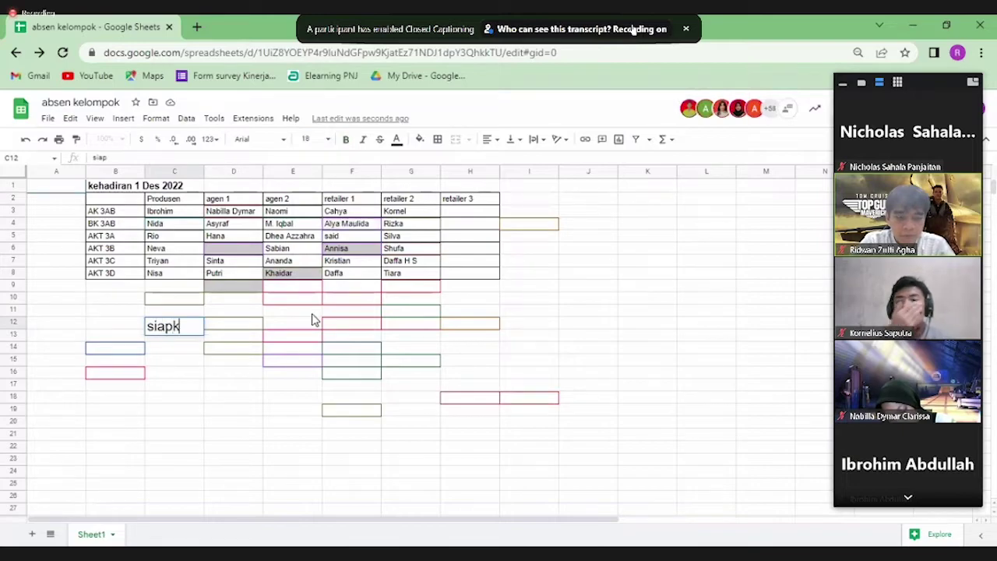
type("an Accurate")
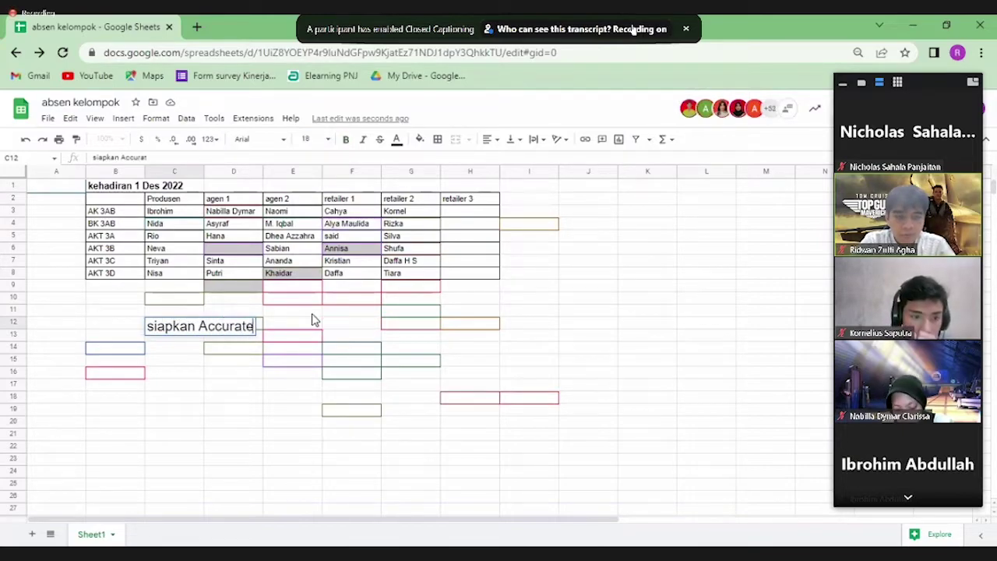
type(" dan Bukti tr")
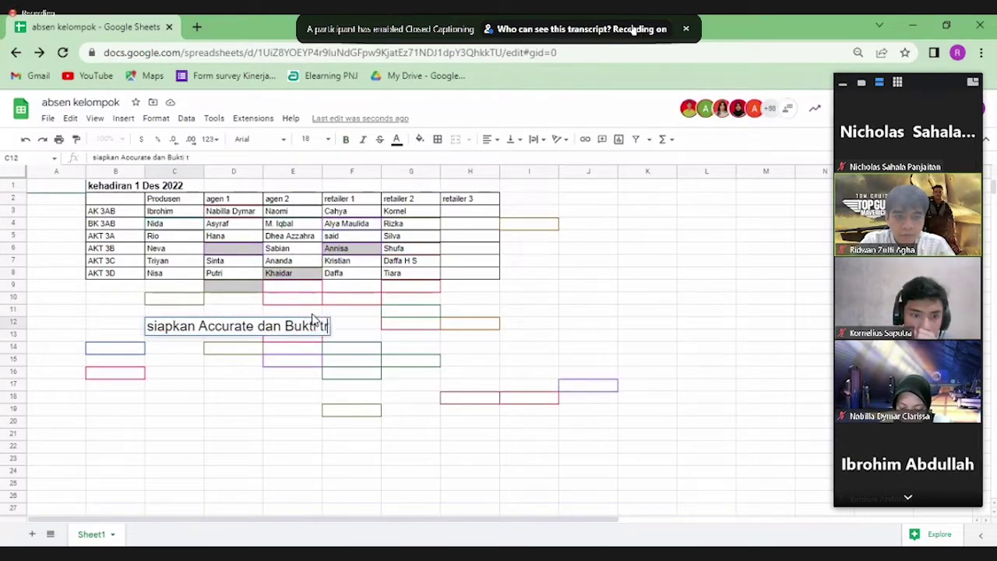
type("ansiaksi ")
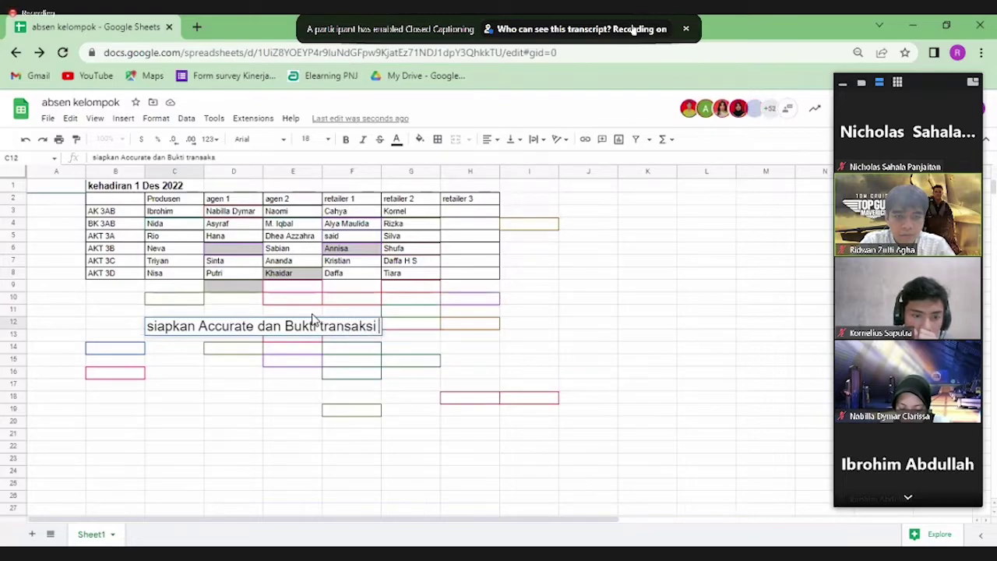
type("kalian yang")
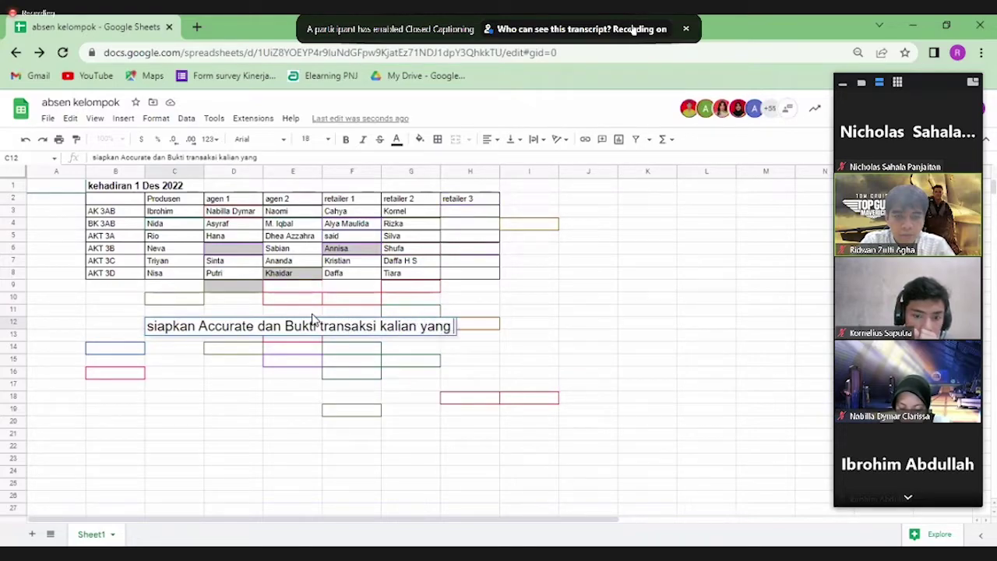
type(" akan diisi")
key("Return")
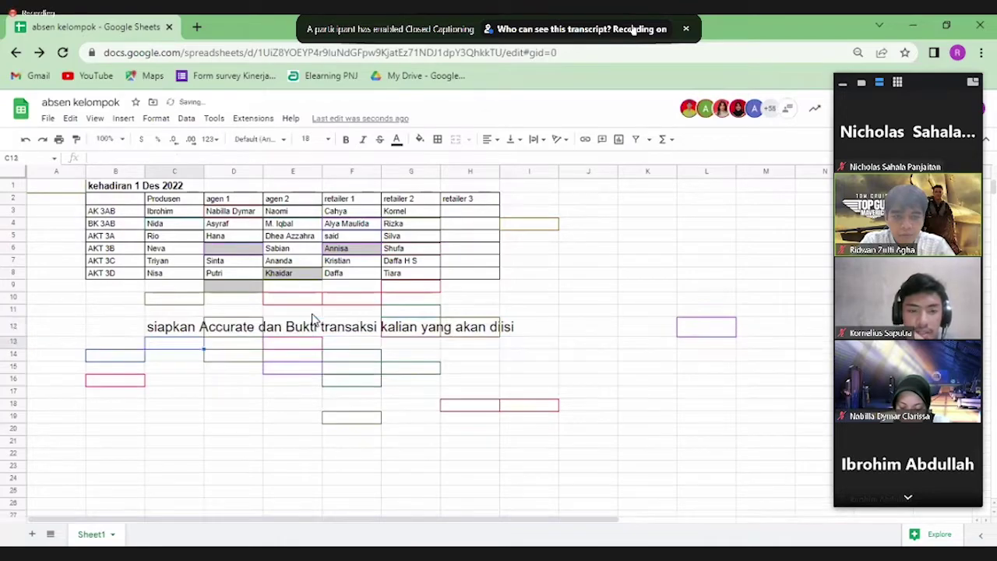
Move the instruction sentence from C12 to C21, undoing a mistaken link paste
left_click(178, 331)
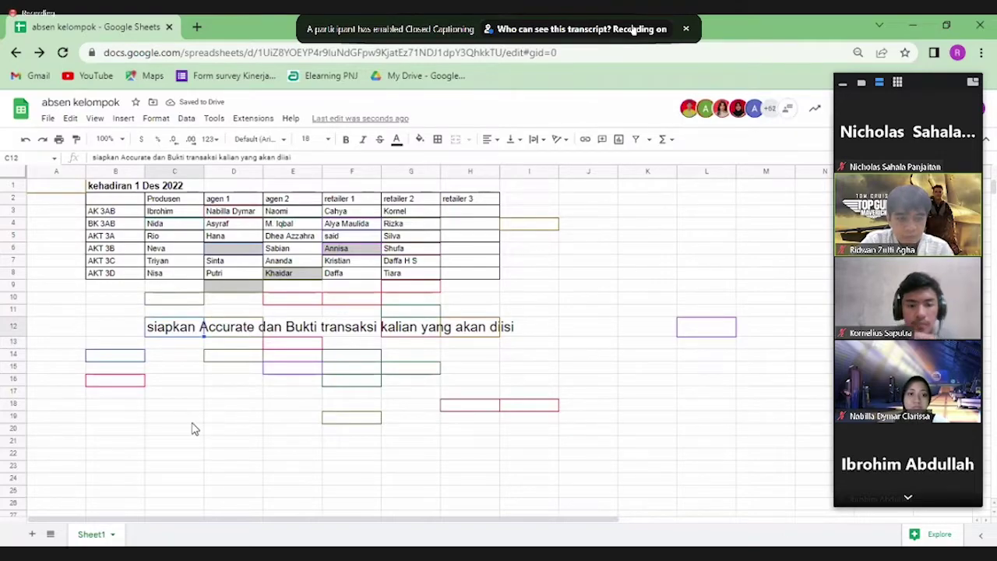
left_click(157, 443)
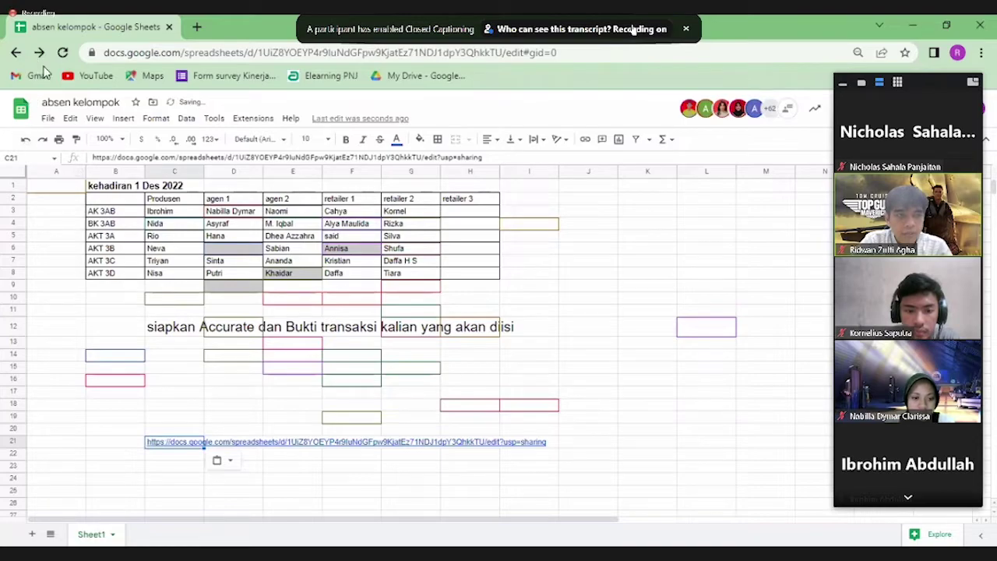
left_click(25, 141)
left_click(173, 334)
key("ctrl+c")
left_click(187, 446)
key("ctrl+v")
left_click(184, 416)
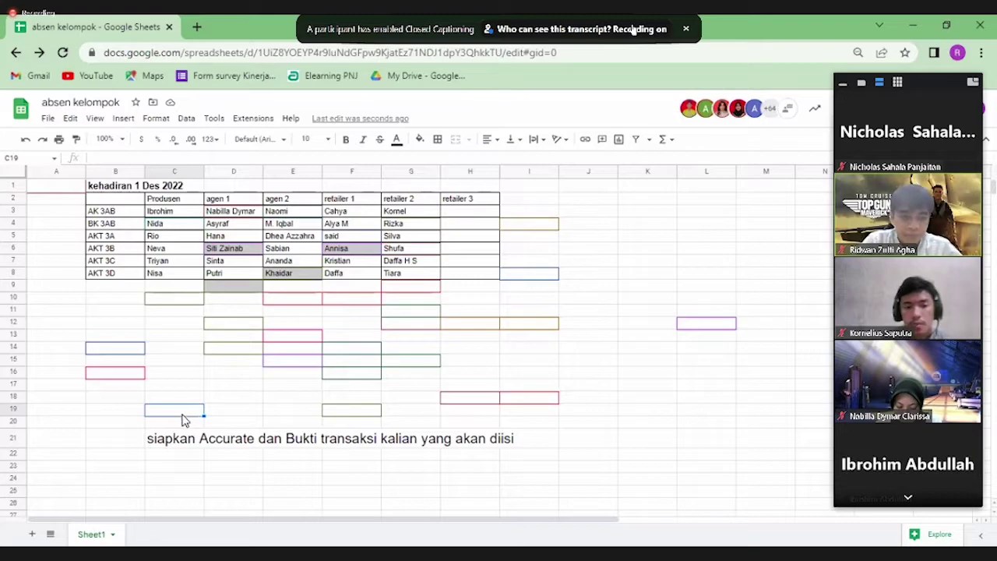
Copy the large-text instruction from C21 into C22
left_click(182, 441)
left_click(181, 458)
type("Pastika")
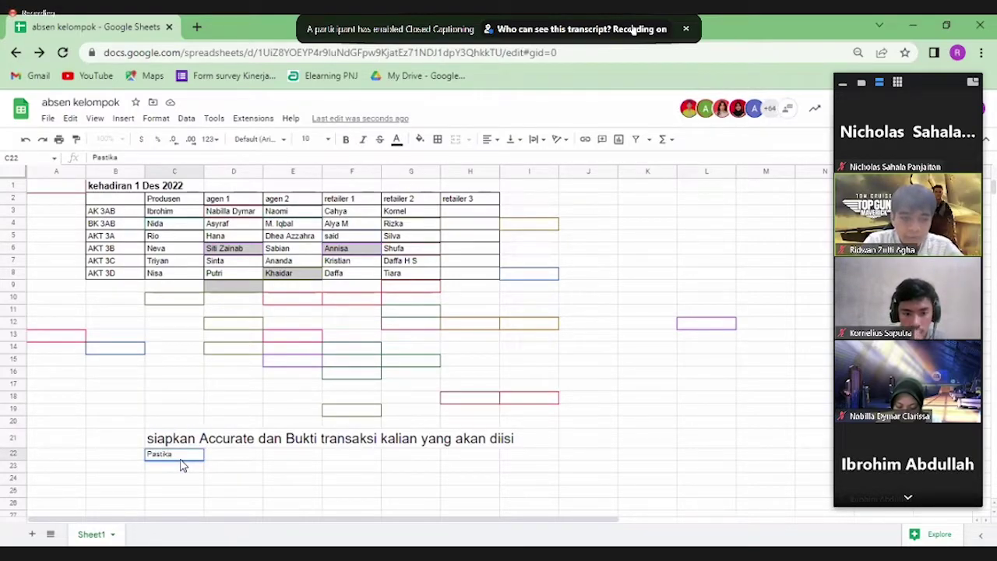
key("Up")
key("ctrl+c")
key("Down")
key("ctrl+v")
Replace C22's text with 'PASTIKAN SELURUH STAFF kalian sudah SIAP BEKERJA'
key("BackSpace")
type("PASTIKAN")
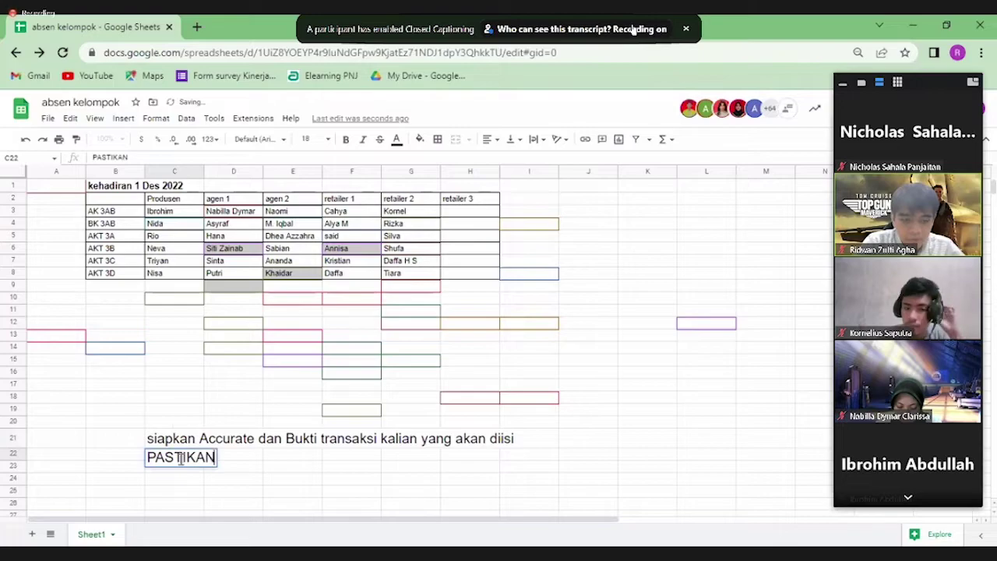
type(" SELURUH STAFF Kalian sudah SIAP Beke")
key("BackSpace")
key("BackSpace")
key("BackSpace")
type("EKERJA")
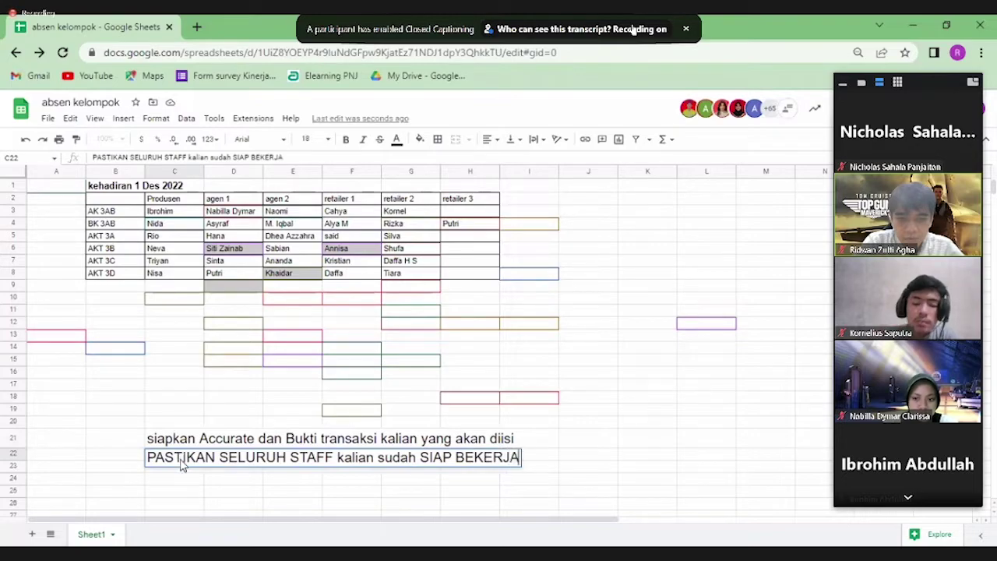
key("Return")
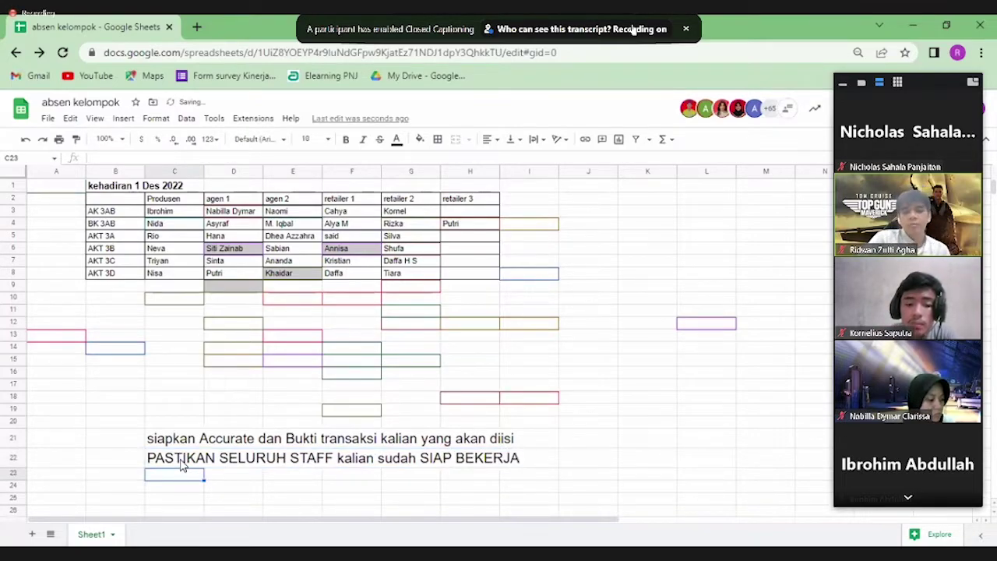
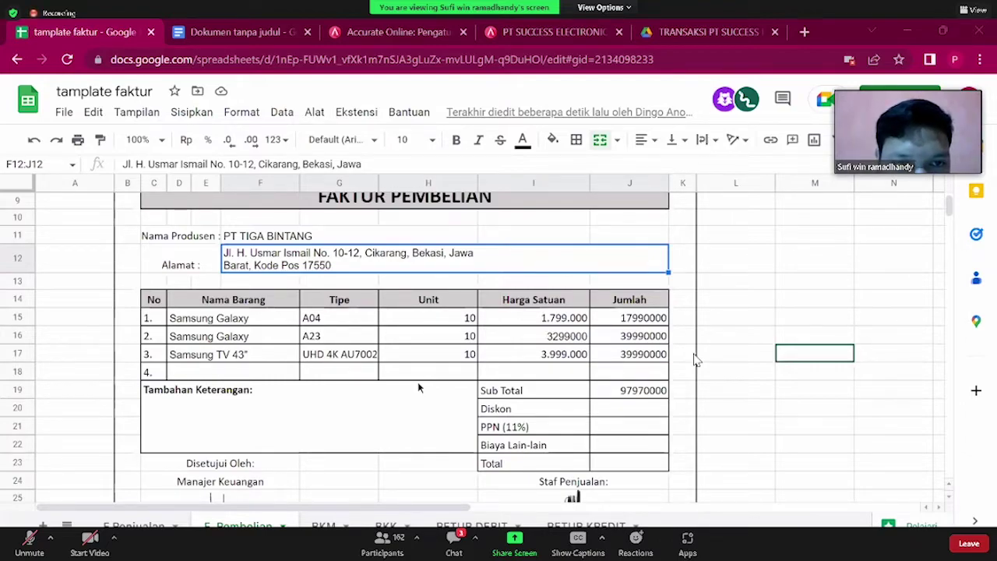
scroll(696, 359, "up", 2)
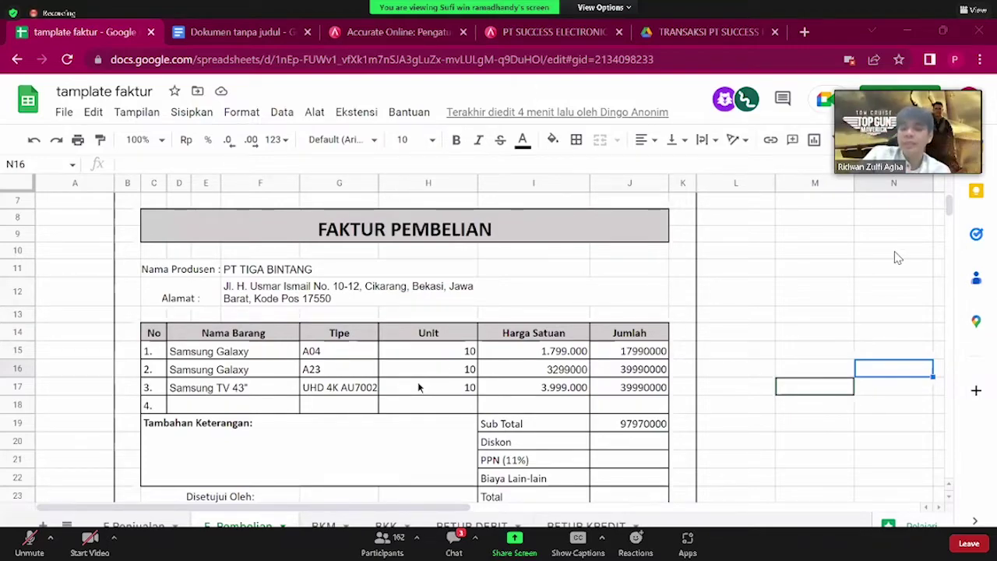
scroll(507, 397, "down", 3)
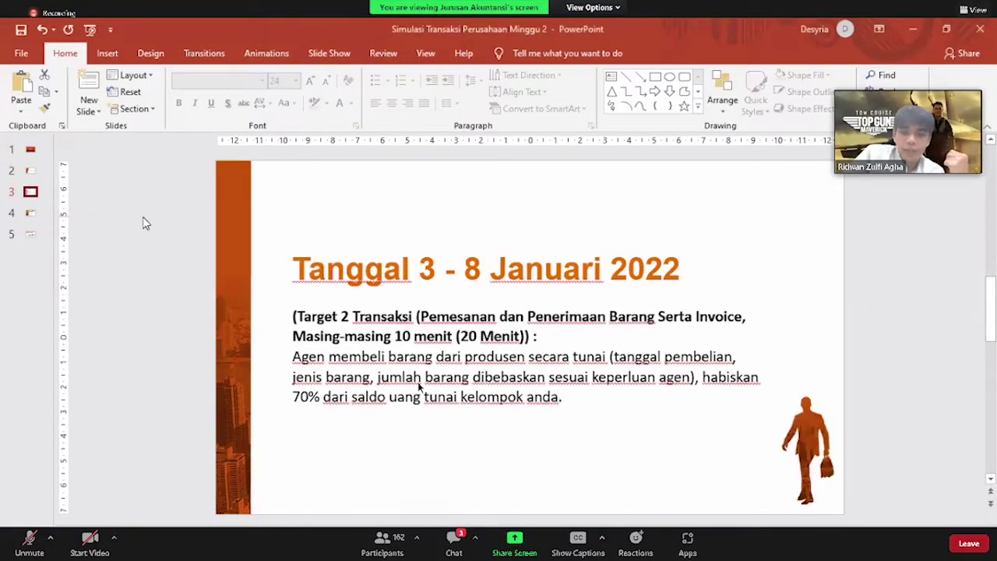
On slide 4, undo the accidental change to the 'Tanggal 10 Januari 2022' heading
left_click(31, 214)
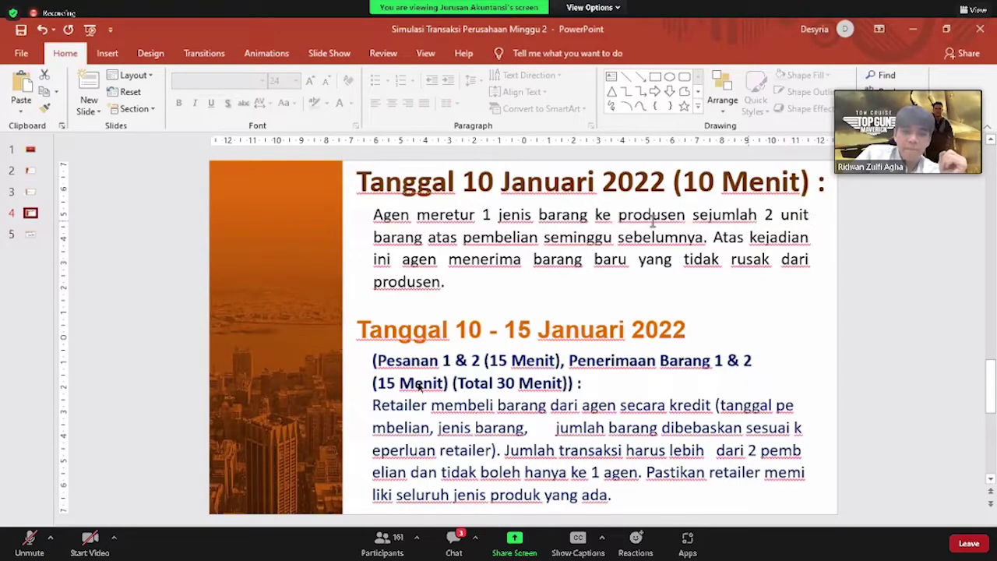
left_click(620, 222)
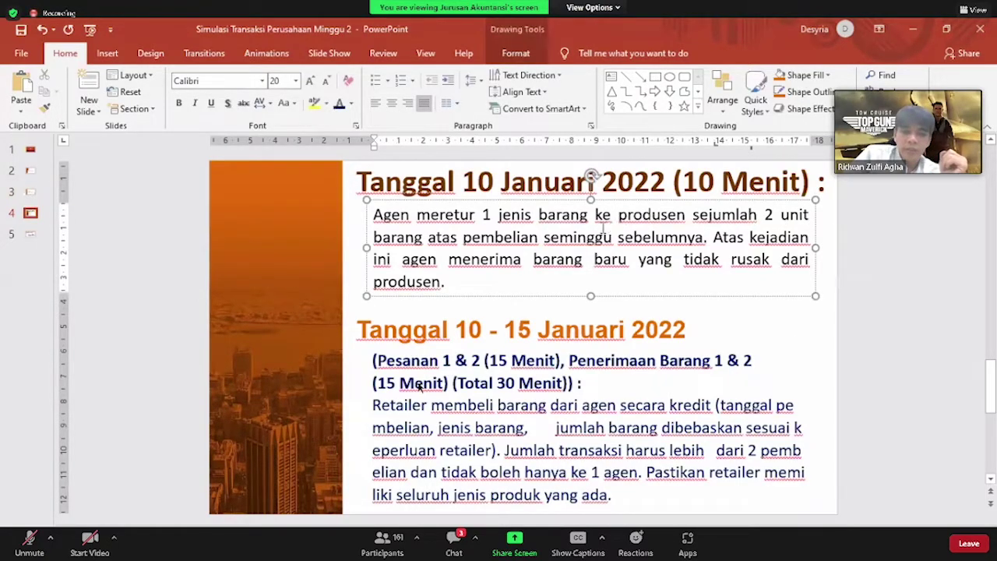
left_click_drag(597, 182, 373, 184)
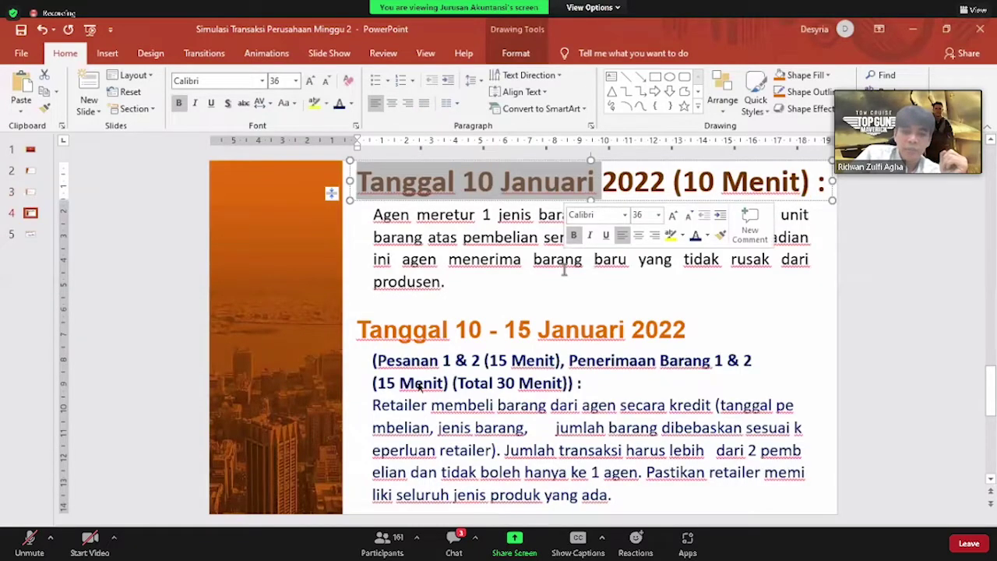
key("ctrl+z")
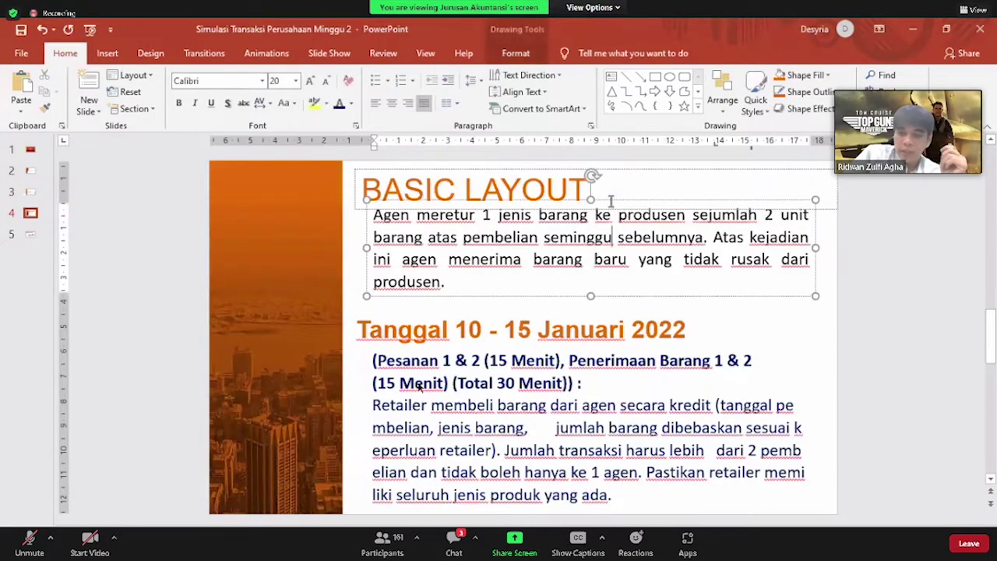
Delete the returned-goods paragraph and the BASIC LAYOUT heading box from slide 4
key("Escape")
key("Delete")
left_click(597, 209)
key("Delete")
left_click(598, 308)
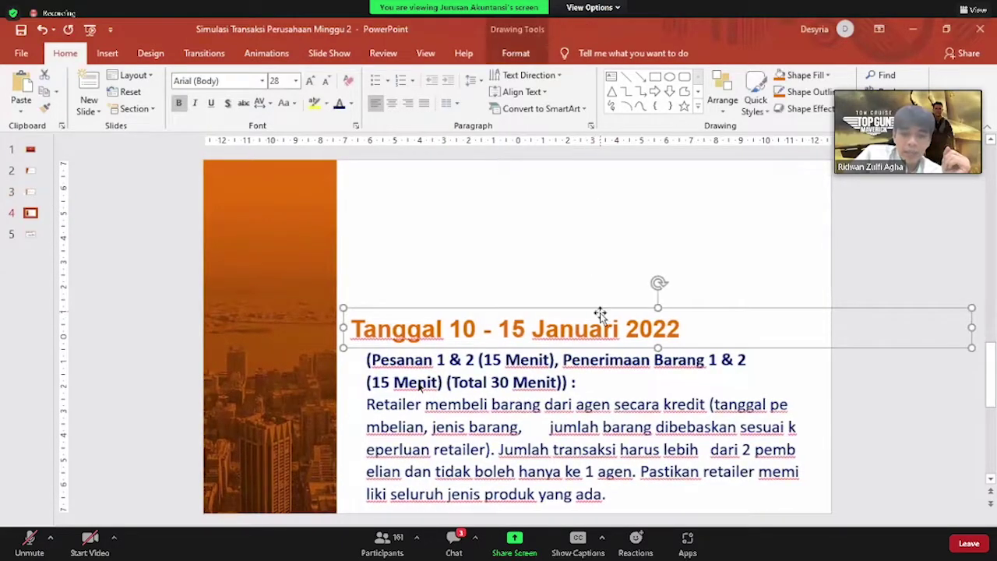
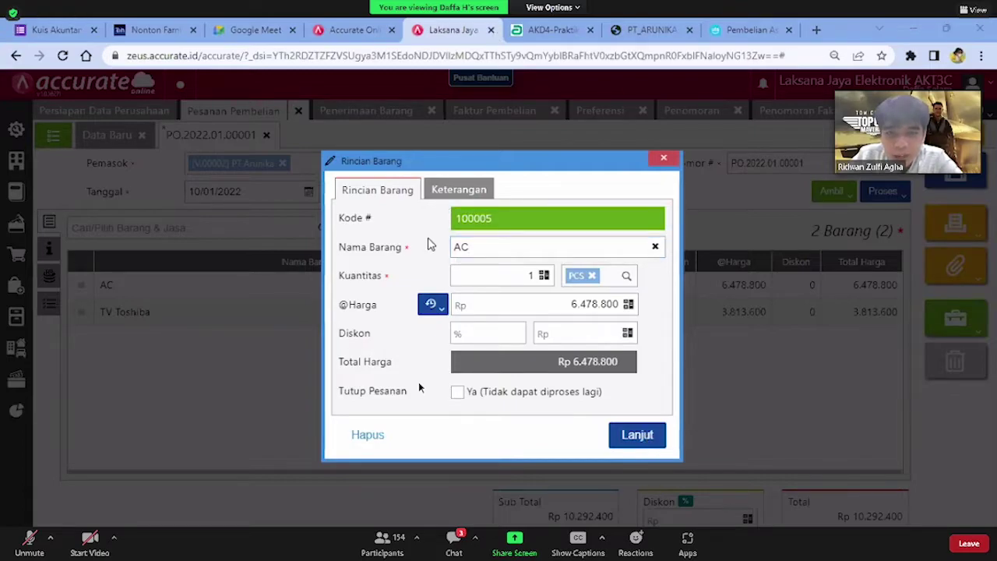
Close the AC Rincian Barang dialog to return to PO.2022.01.00001's item table
left_click(659, 159)
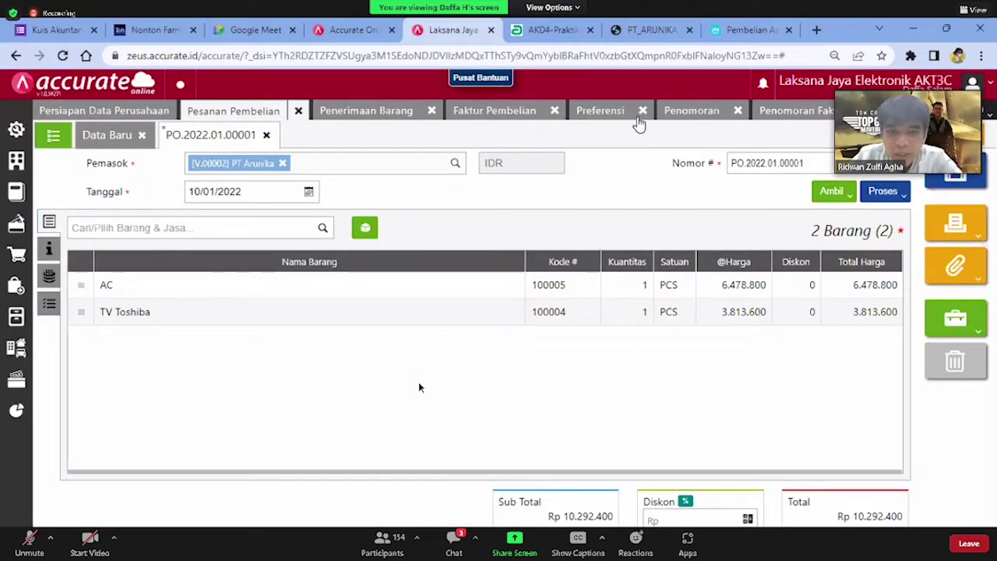
Close the Faktur Pembelian, Penomoran and Penomoran Faktur Pajak pages and switch to Persiapan Data Perusahaan
left_click(548, 117)
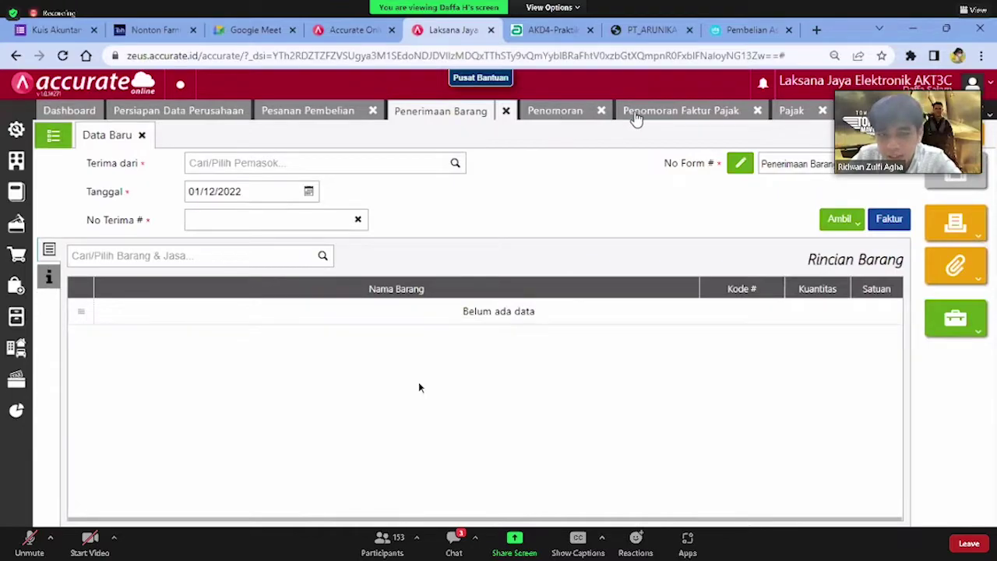
left_click(660, 113)
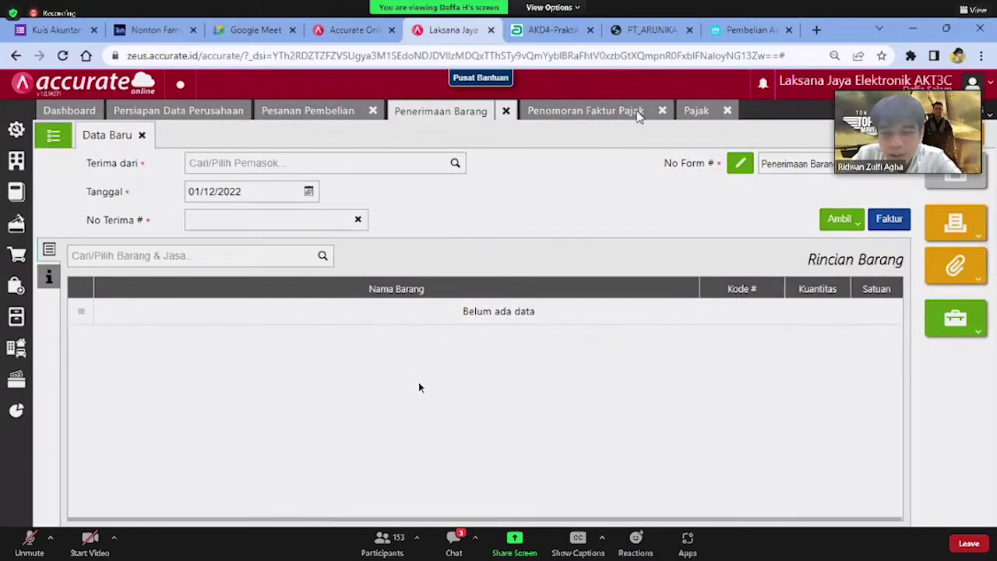
left_click(615, 346)
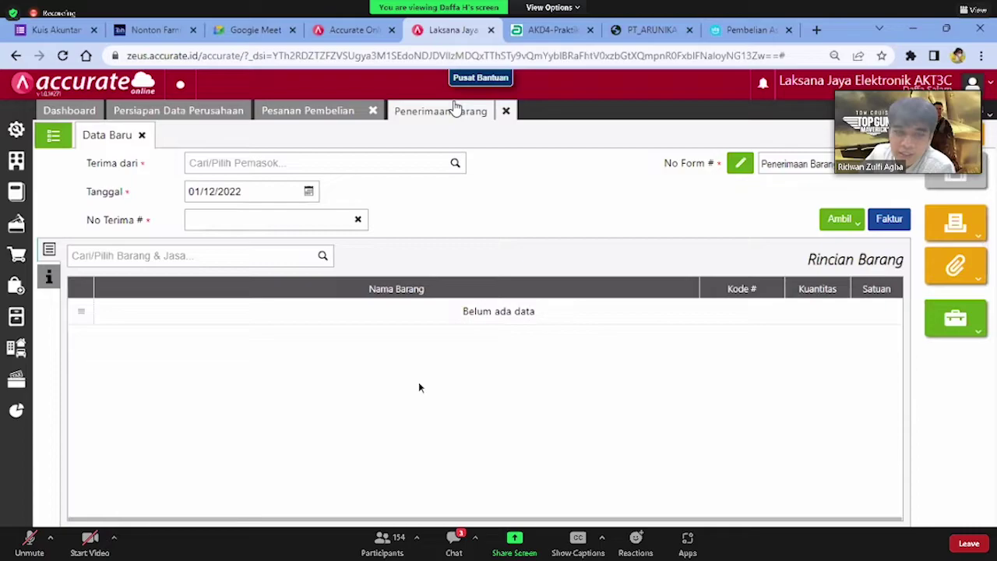
left_click(244, 114)
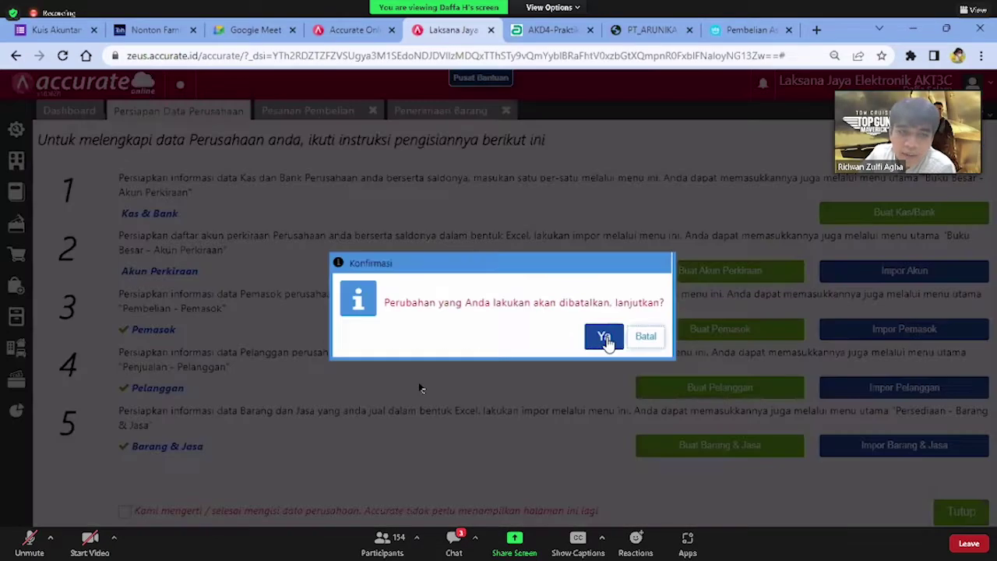
Discard the unsaved changes and open purchase order PO.2022.01.00001 from the Pesanan Pembelian list
left_click(604, 337)
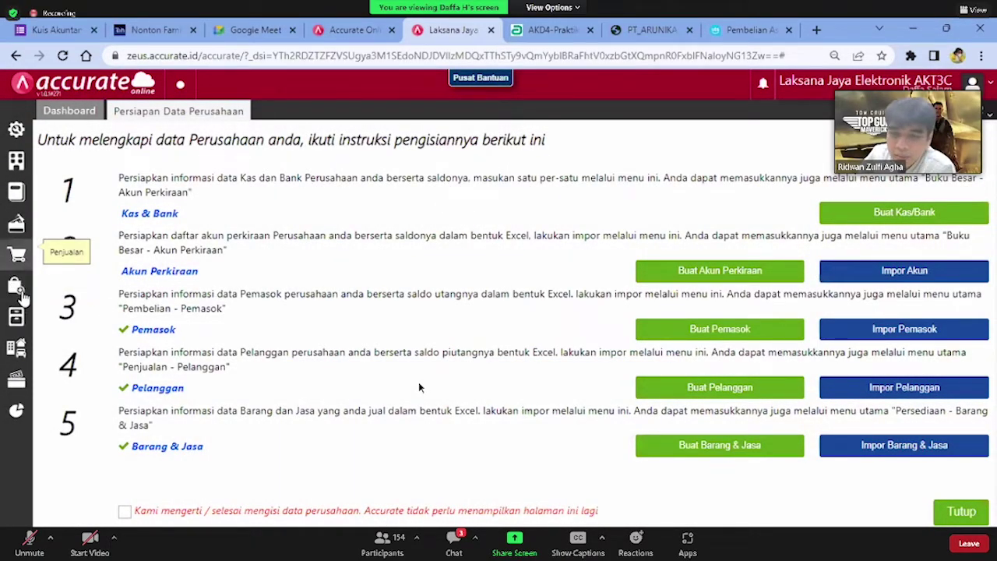
left_click(20, 290)
left_click(94, 326)
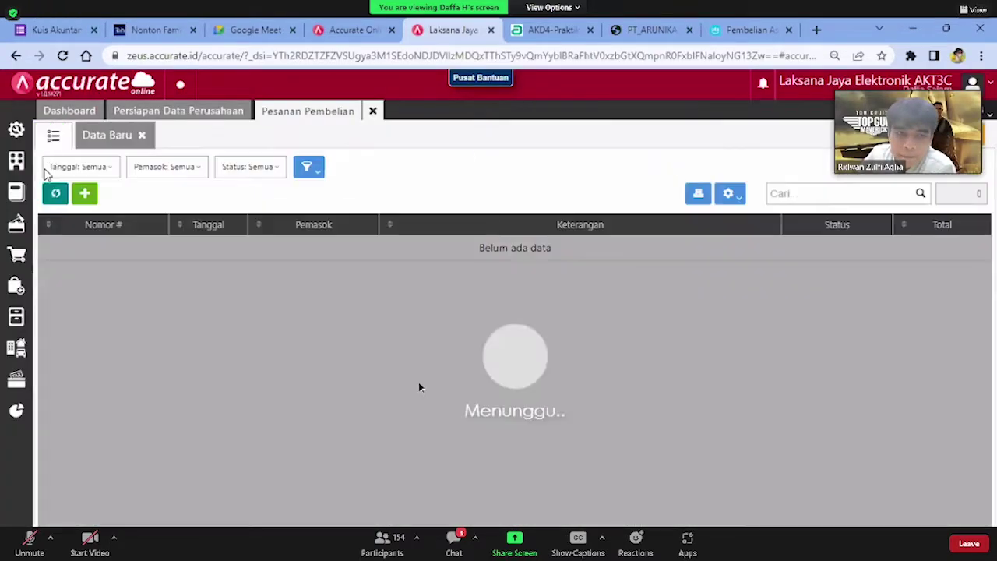
left_click(242, 248)
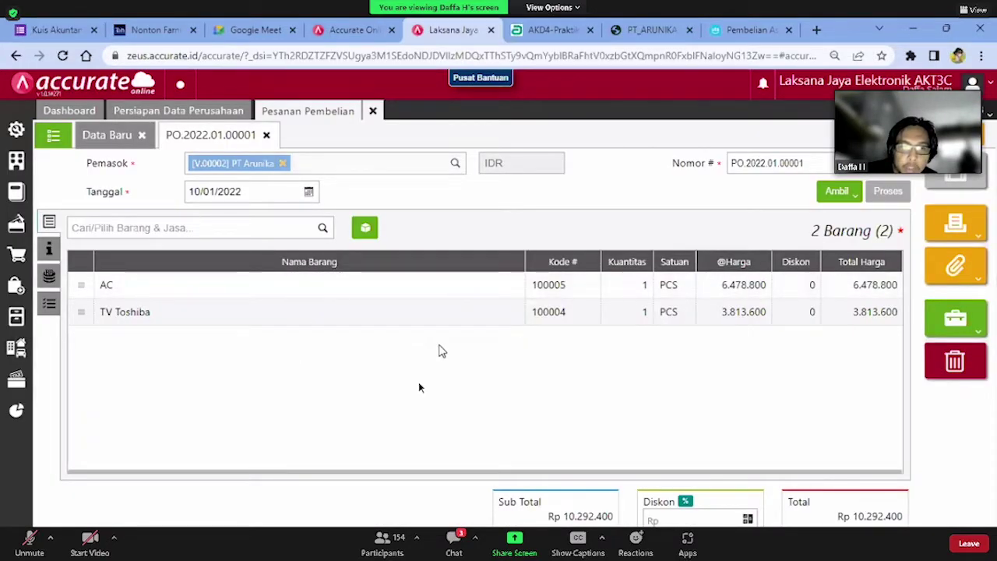
Review the order's Informasi Pesanan and Info lainnya tabs, checking its Kena Pajak setting
left_click(49, 303)
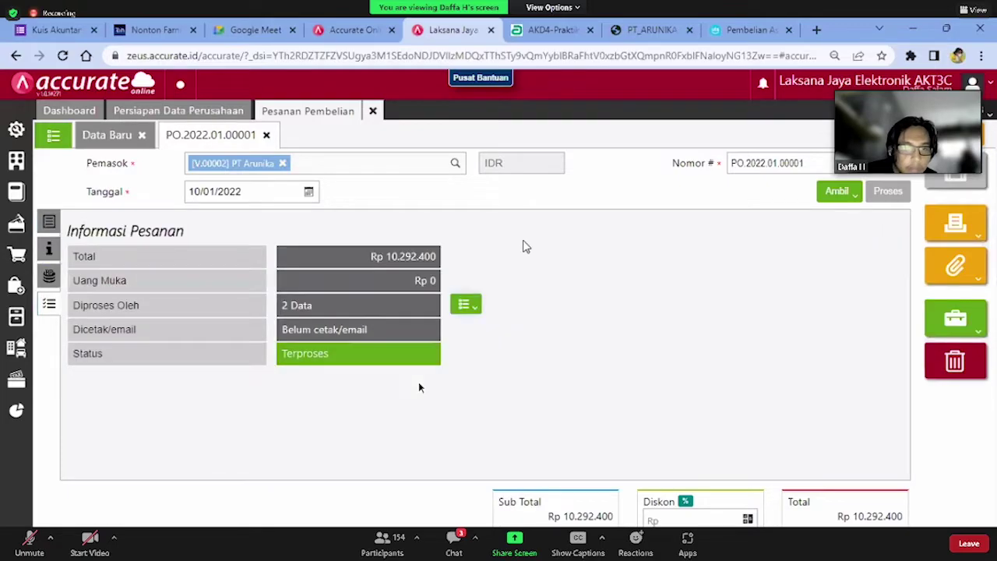
left_click(49, 248)
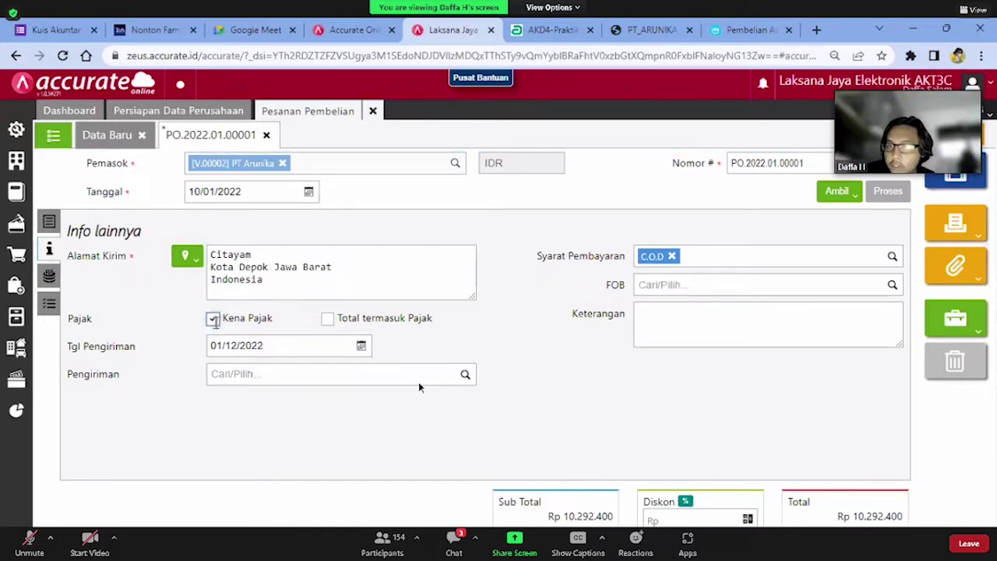
key("ctrl+a")
left_click(783, 192)
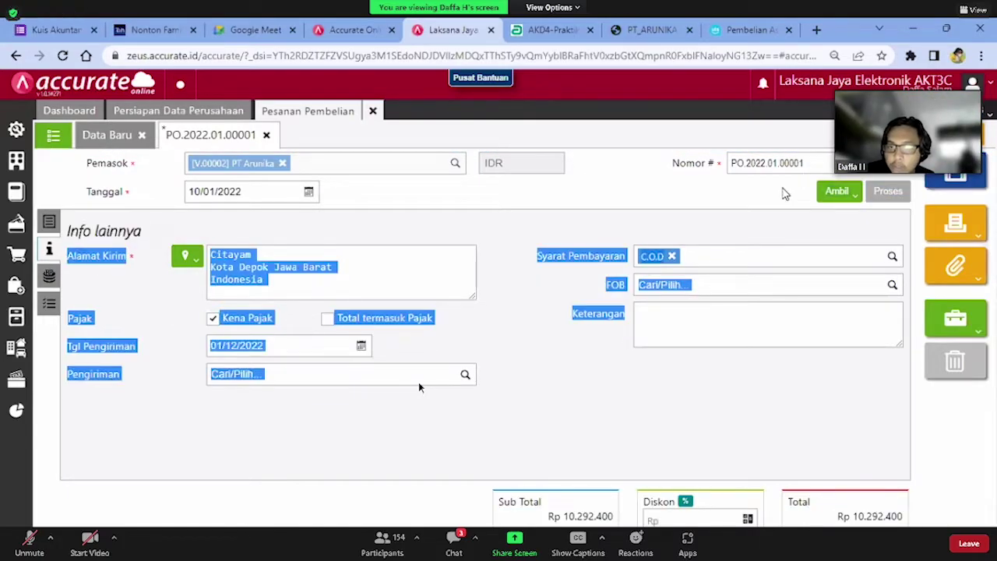
left_click(788, 216)
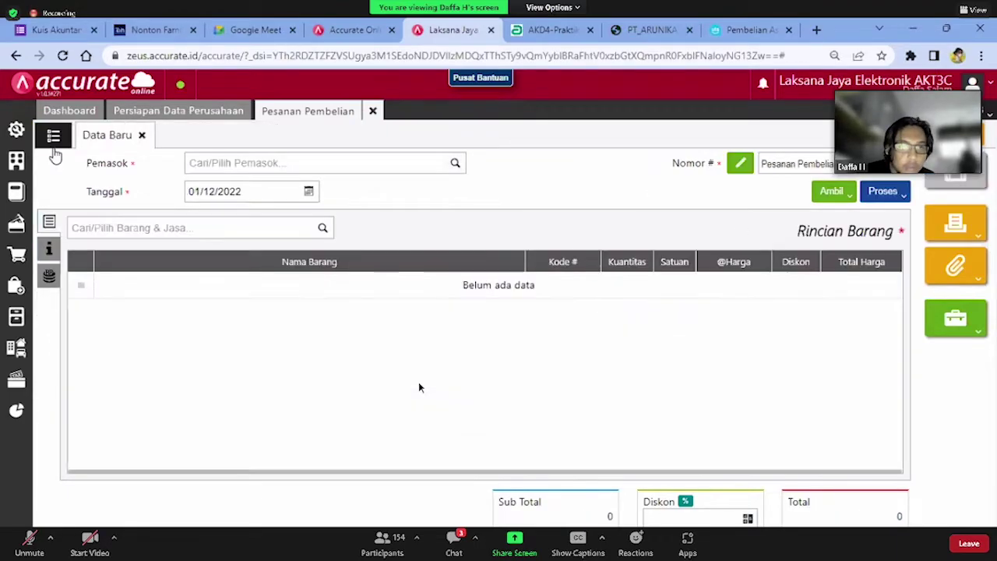
Reopen PO.2022.01.00001 and look over its AC item details
left_click(54, 148)
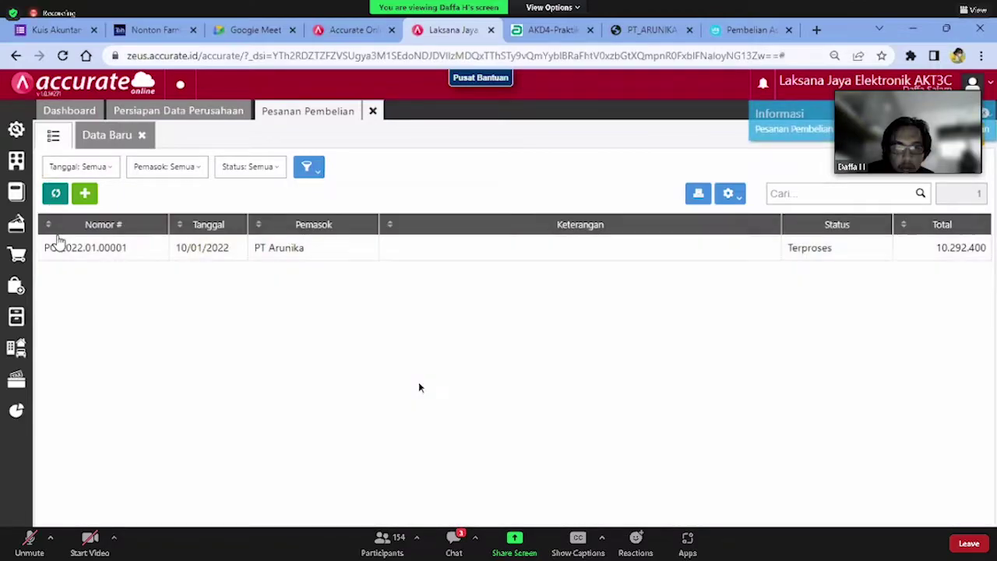
left_click(59, 248)
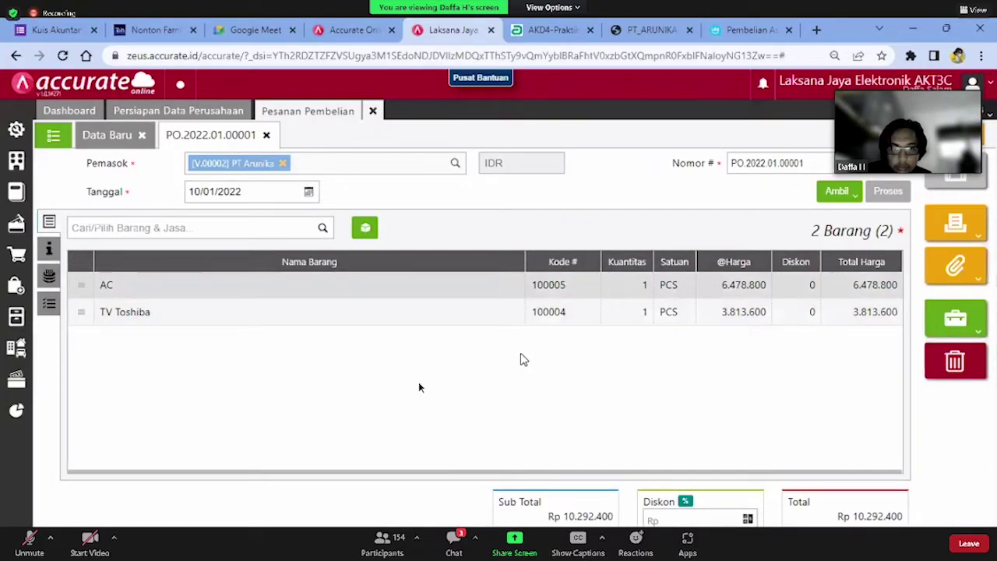
left_click(514, 285)
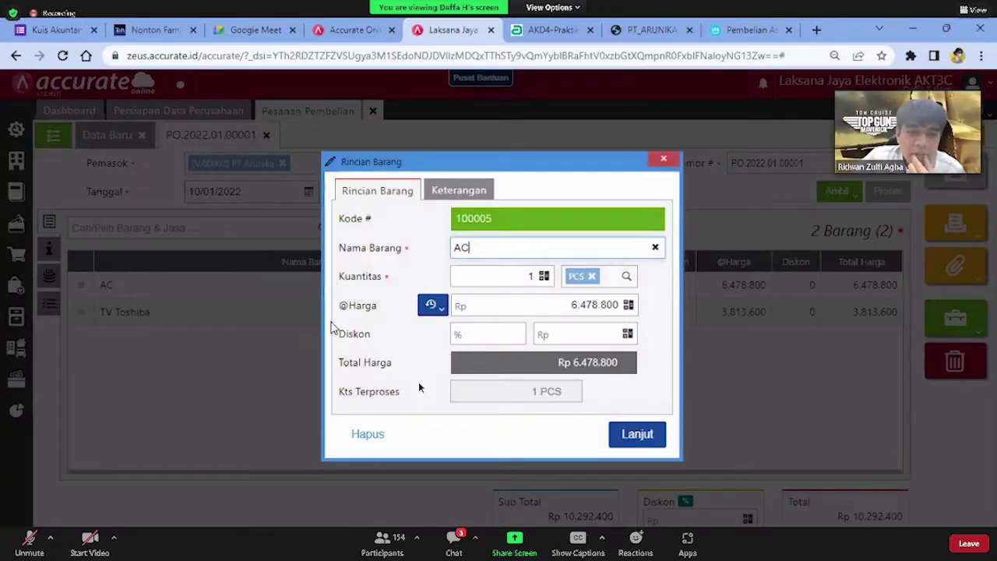
key("Escape")
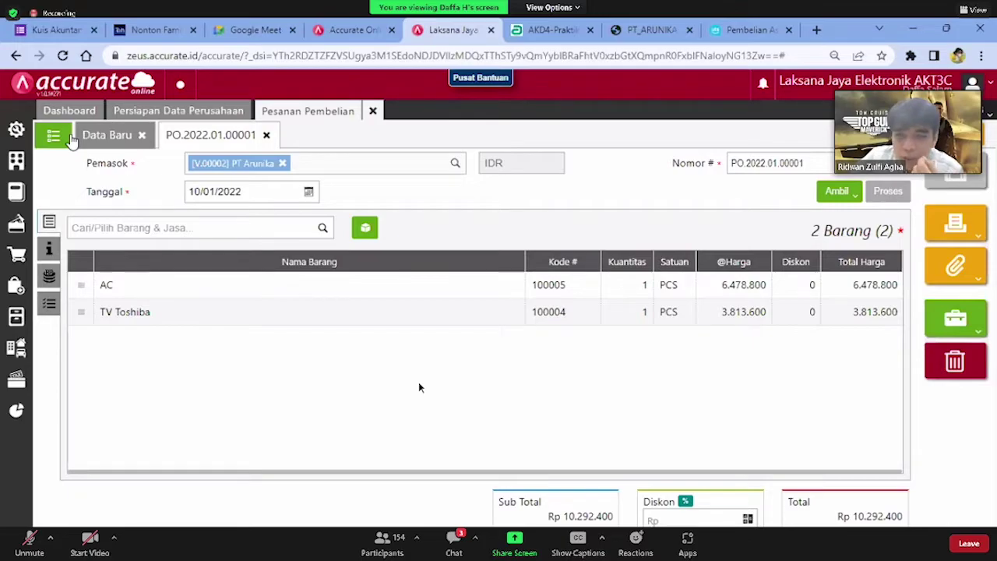
left_click(67, 137)
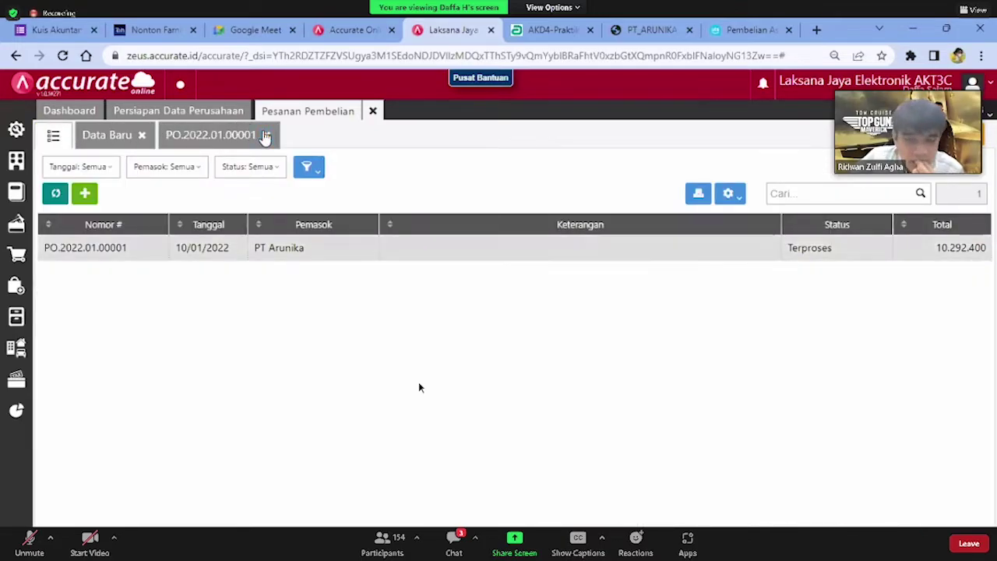
Try deleting PO.2022.01.00001, which is refused because a purchase invoice uses it
right_click(226, 248)
double_click(224, 247)
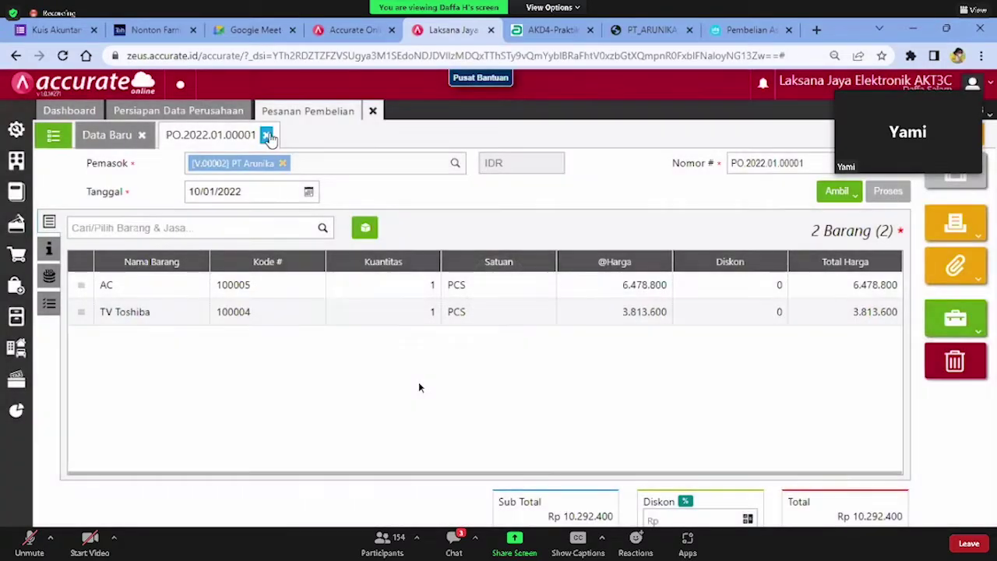
left_click(955, 361)
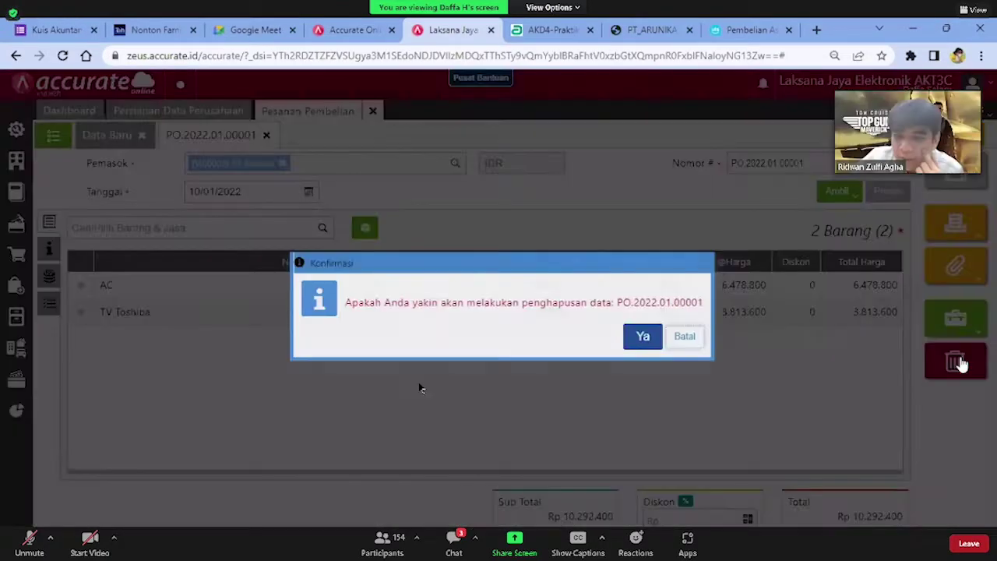
left_click(643, 337)
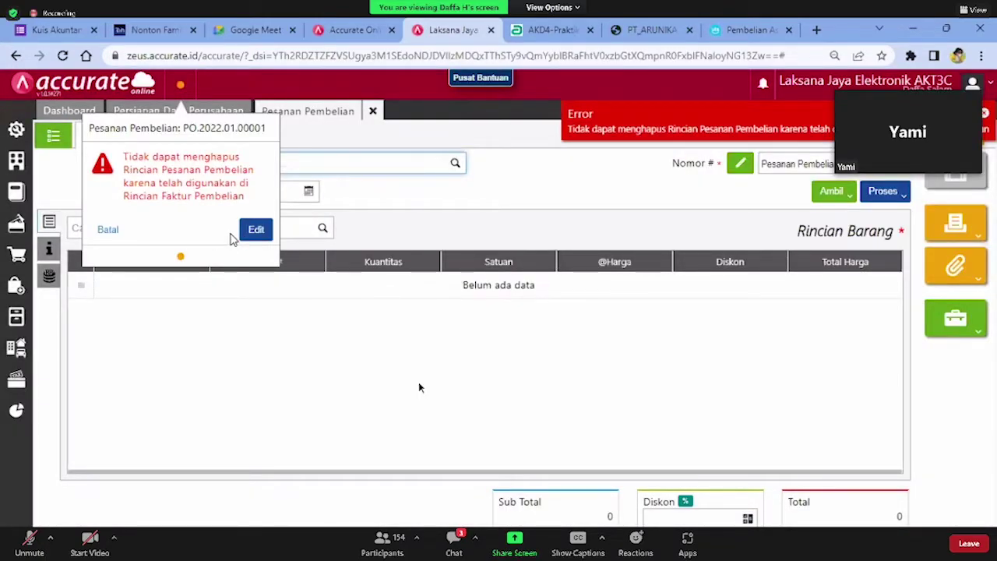
left_click(249, 236)
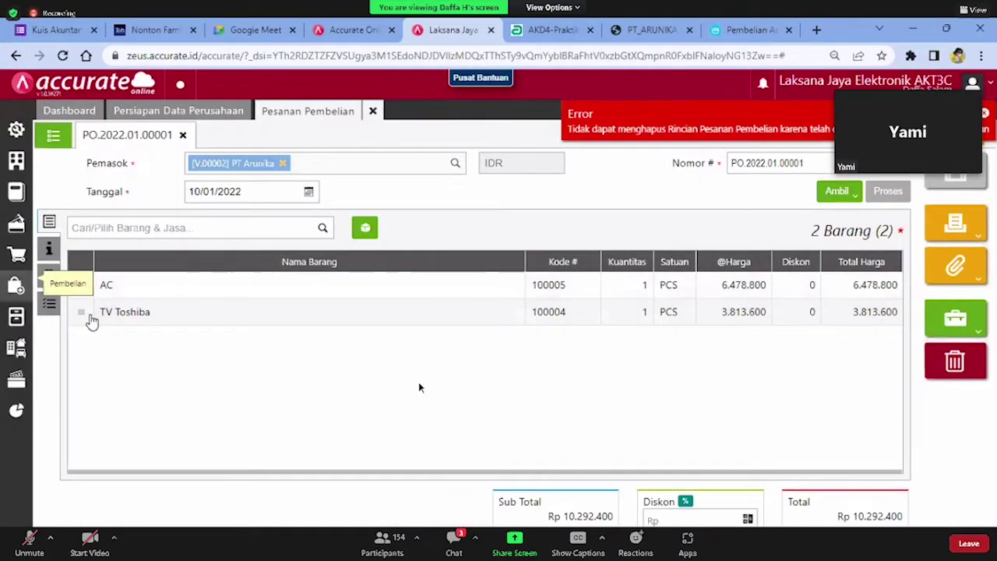
Delete purchase invoice PI.2022.12.00001 for PT Arunika
left_click(17, 289)
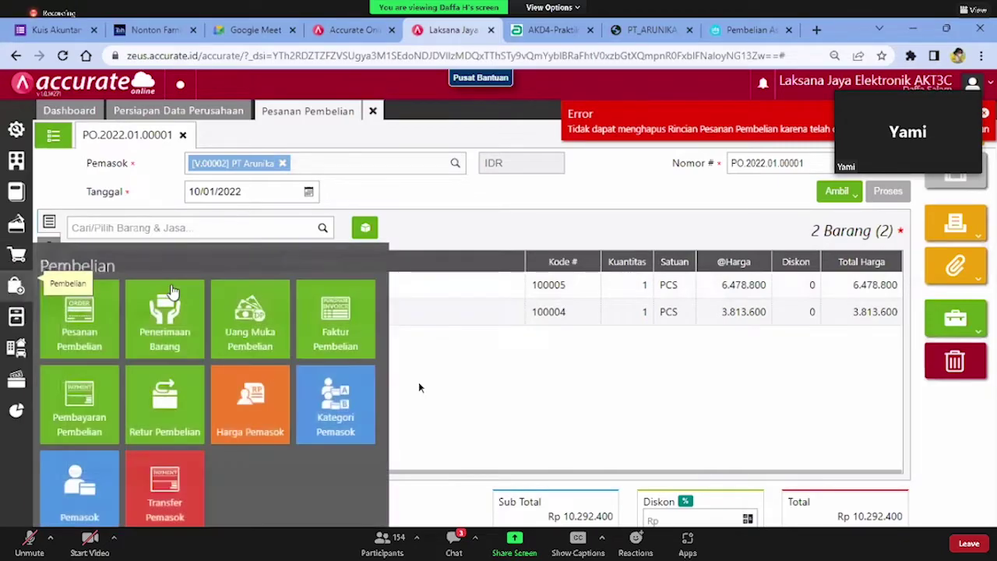
left_click(354, 322)
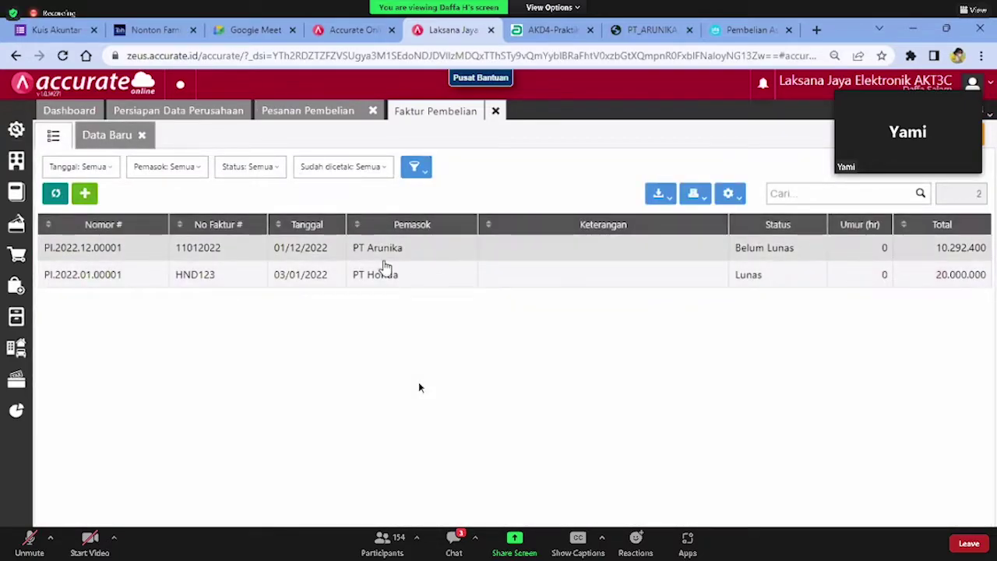
left_click(387, 260)
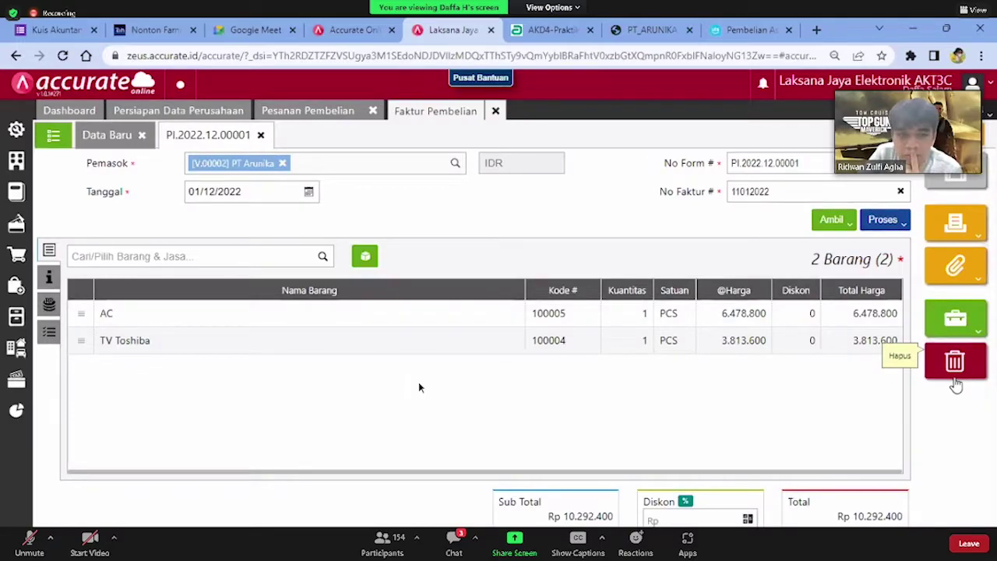
left_click(954, 364)
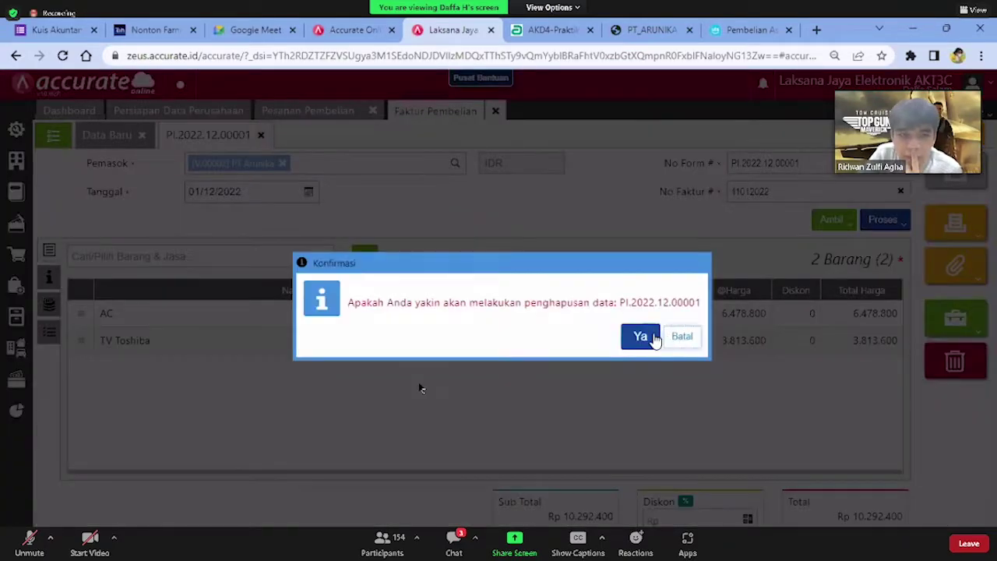
left_click(640, 336)
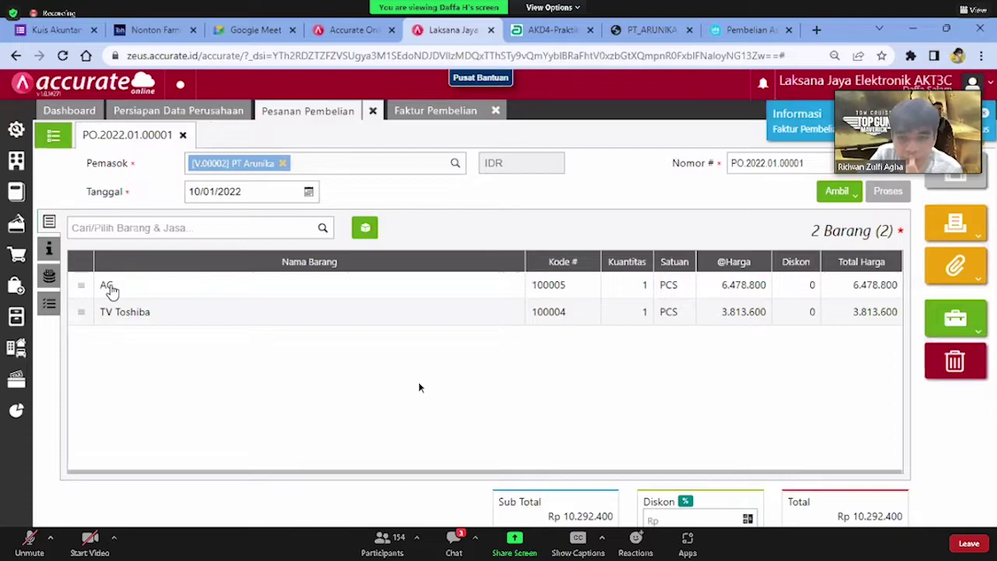
Retry deleting PO.2022.01.00001 and, when refused again, open the goods receipt list
left_click(979, 359)
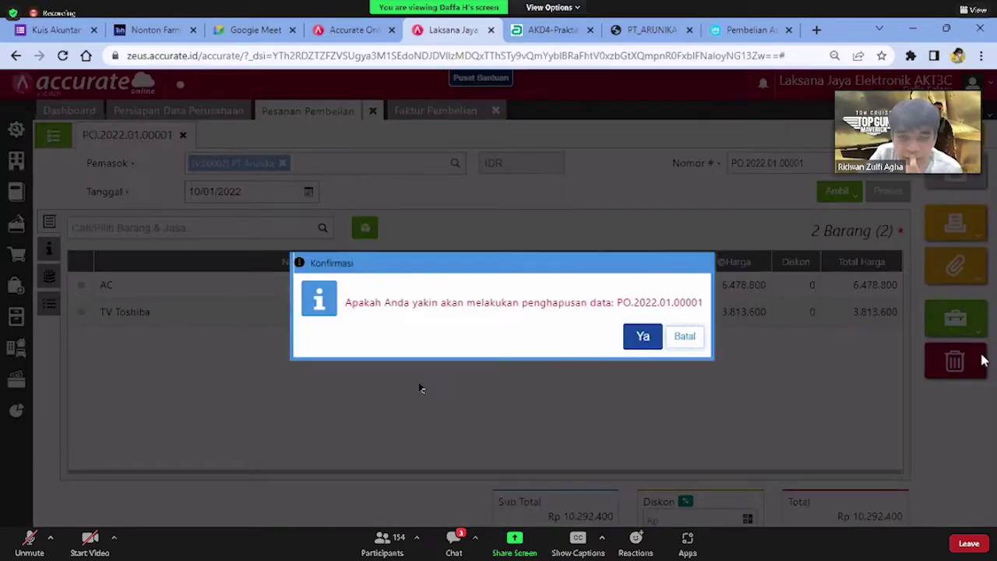
left_click(640, 336)
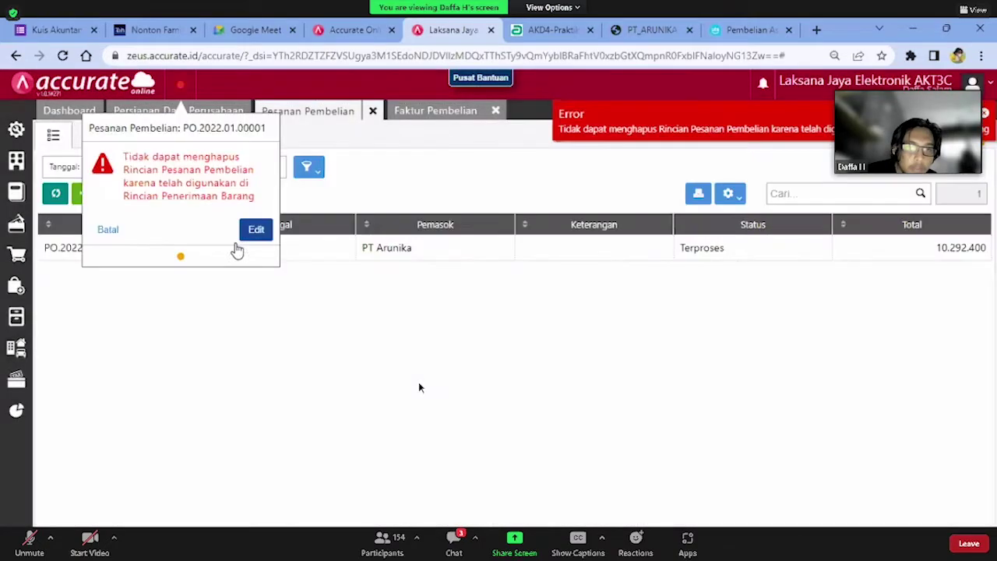
left_click(256, 237)
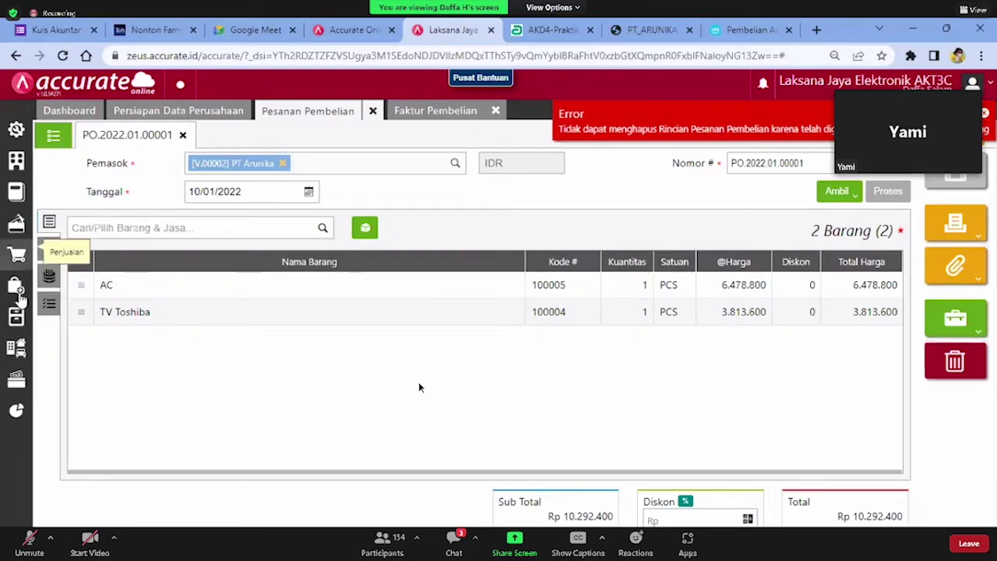
left_click(167, 315)
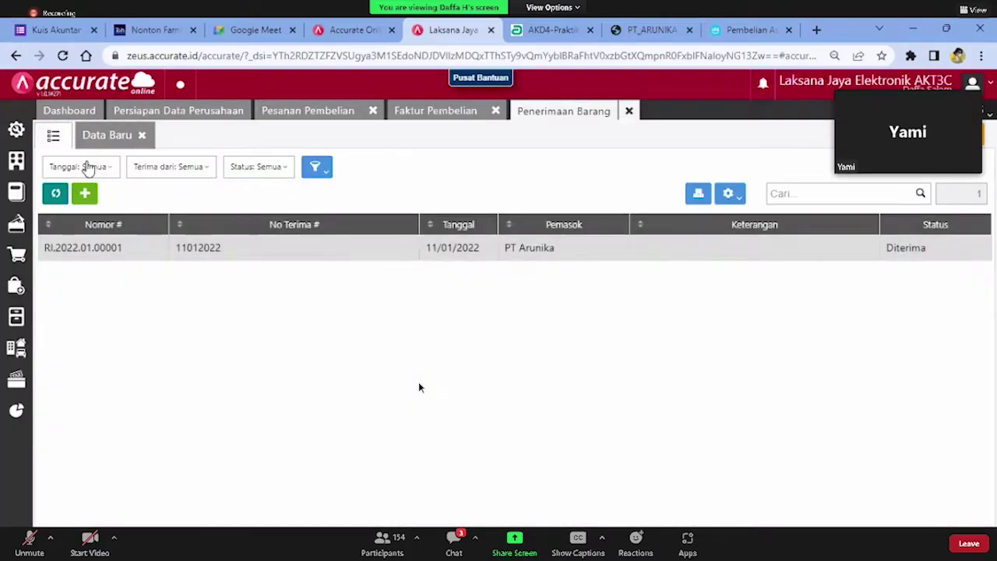
Delete goods receipt RI.2022.01.00001 and close the Faktur Pembelian page
double_click(218, 248)
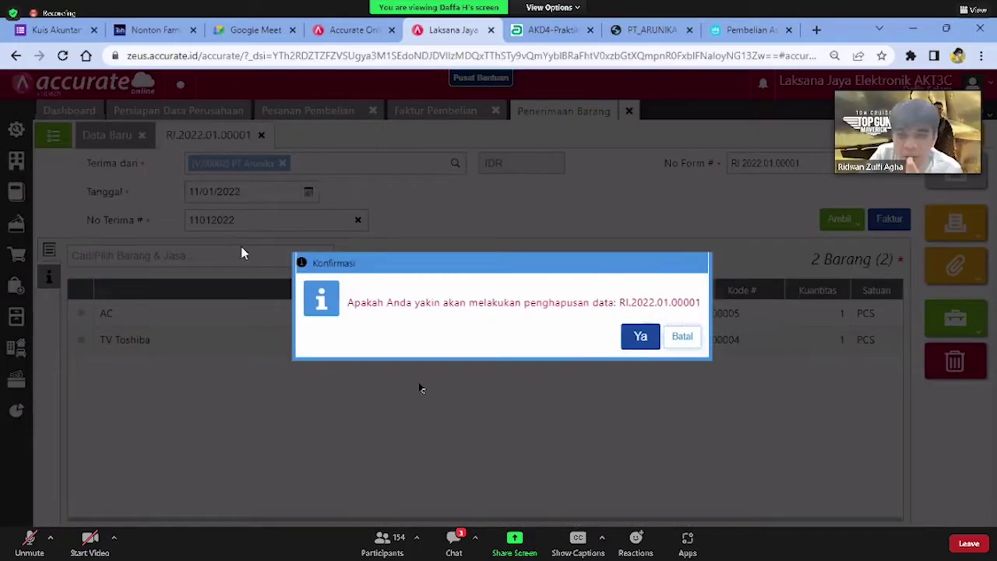
left_click(639, 337)
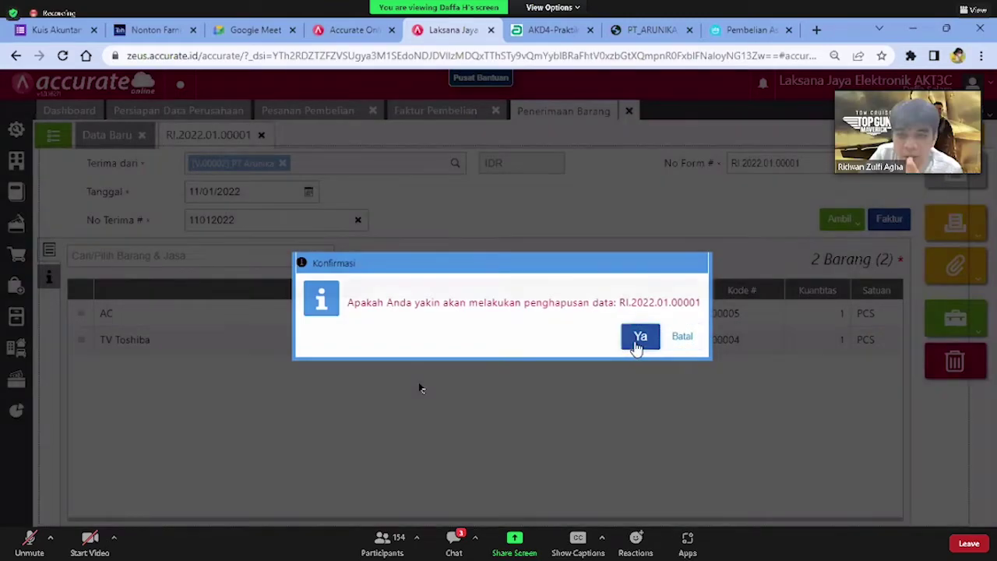
left_click(495, 111)
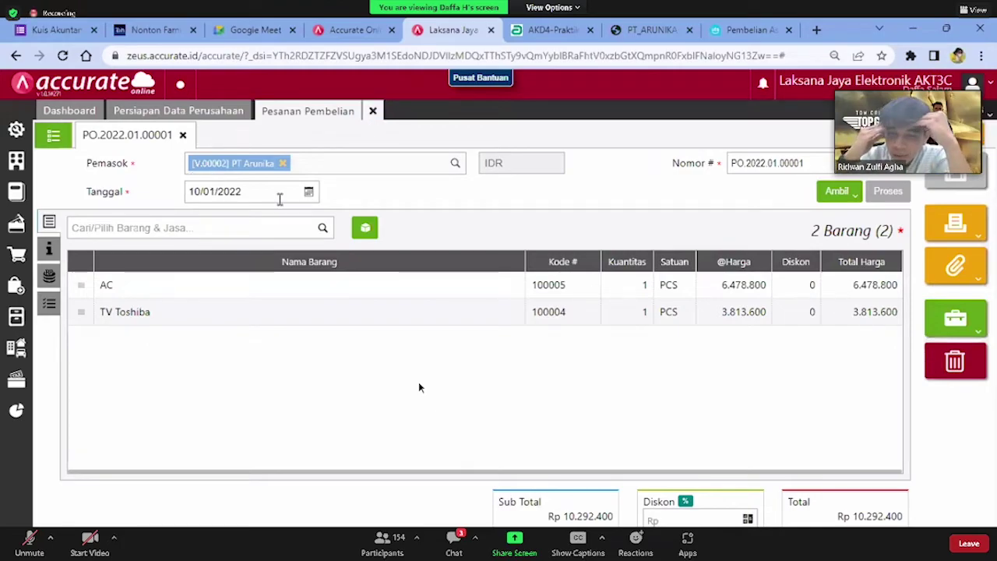
Delete purchase order PO.2022.01.00001 and start a new purchase order
left_click(952, 393)
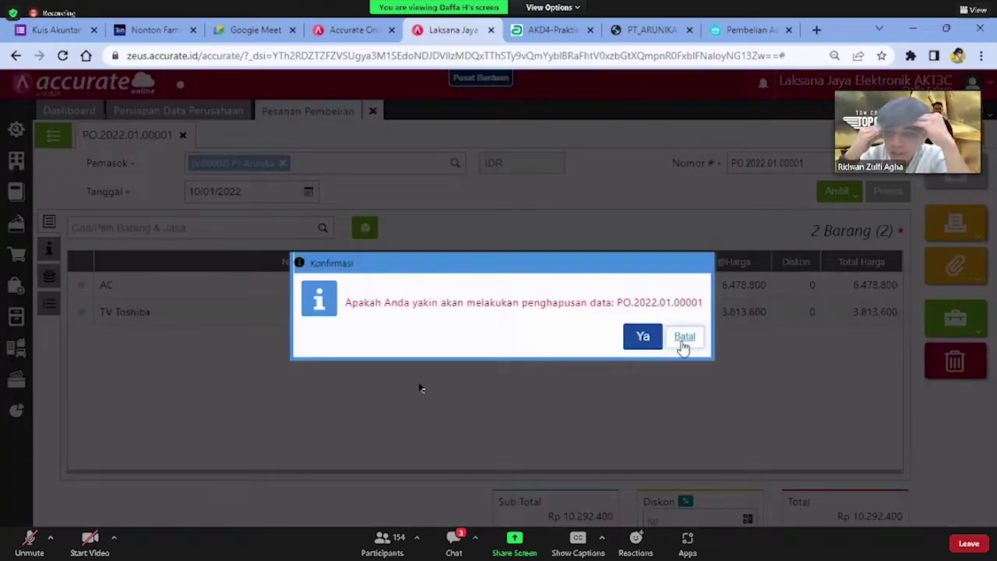
left_click(643, 336)
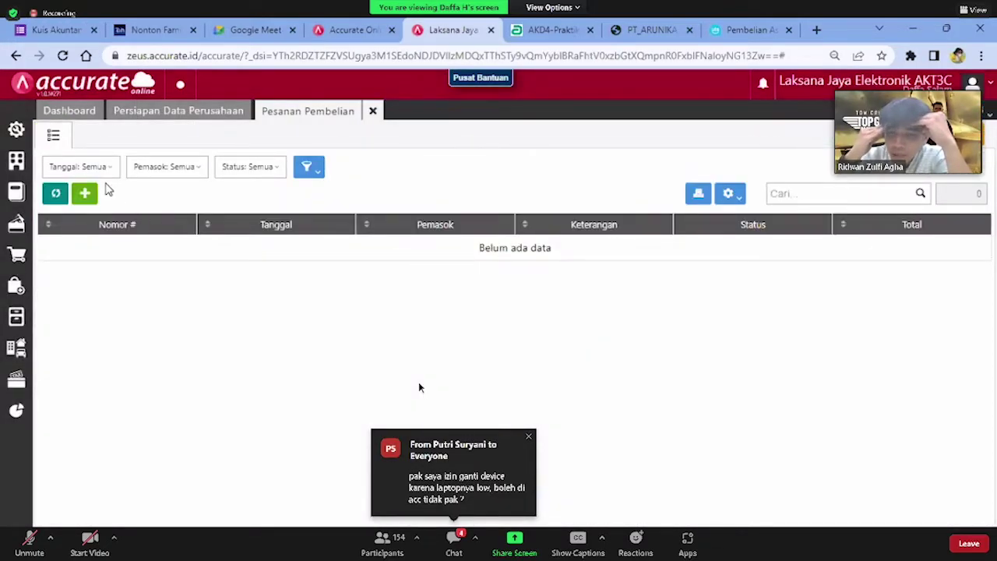
left_click(86, 193)
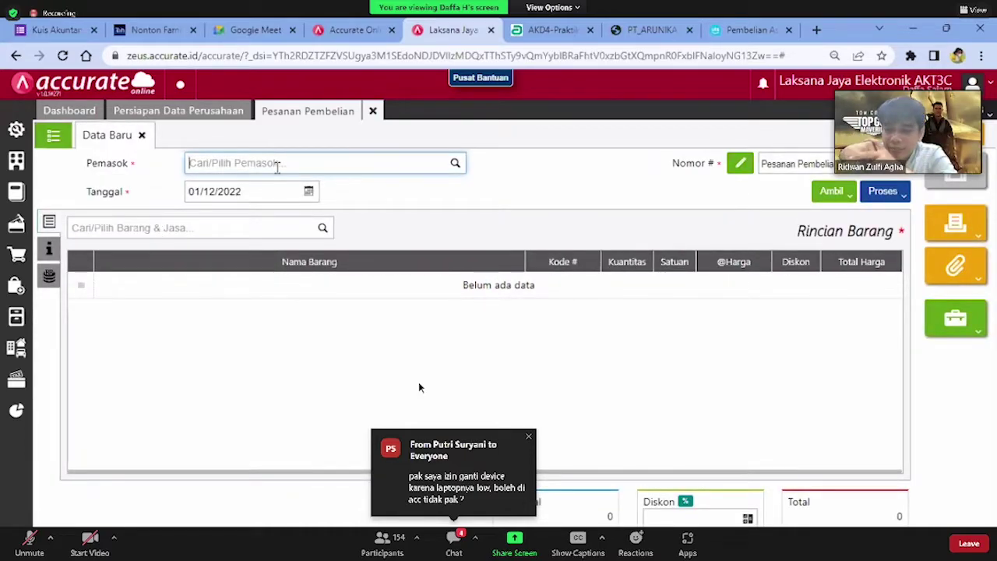
Choose PT Arunika as supplier on the new order and look up the AC item without adding it
type("arb")
key("BackSpace")
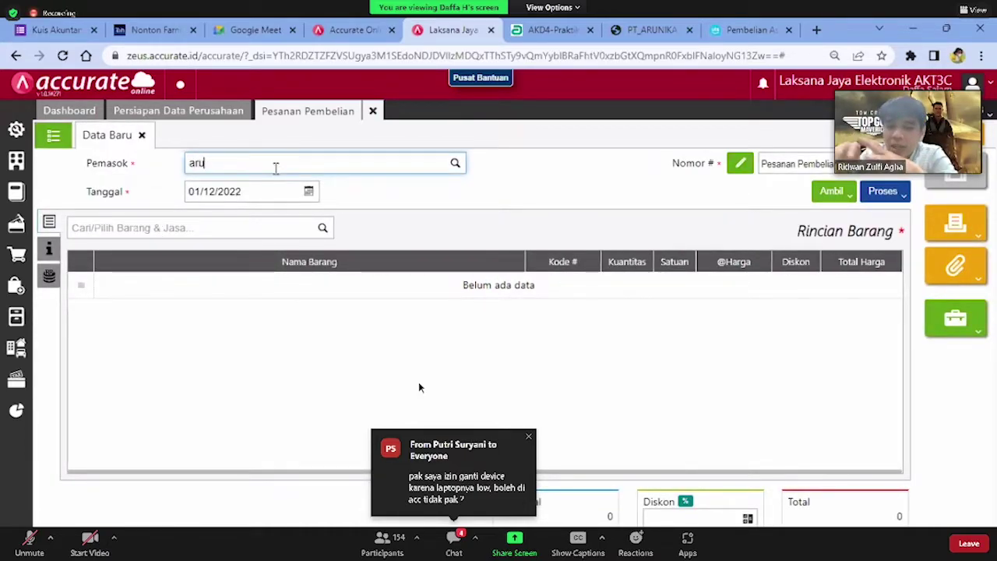
type("u")
left_click(209, 194)
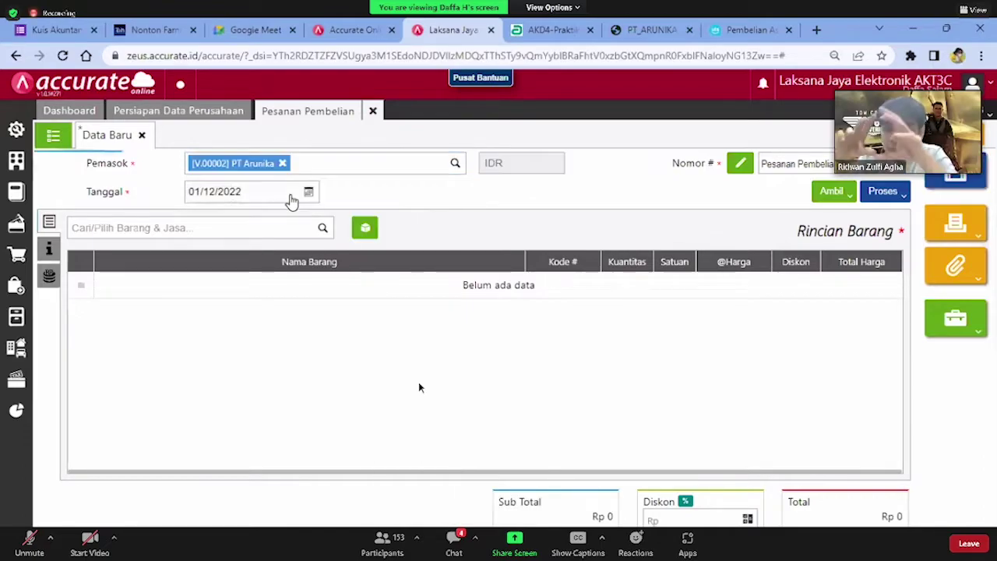
left_click(251, 229)
type("ac")
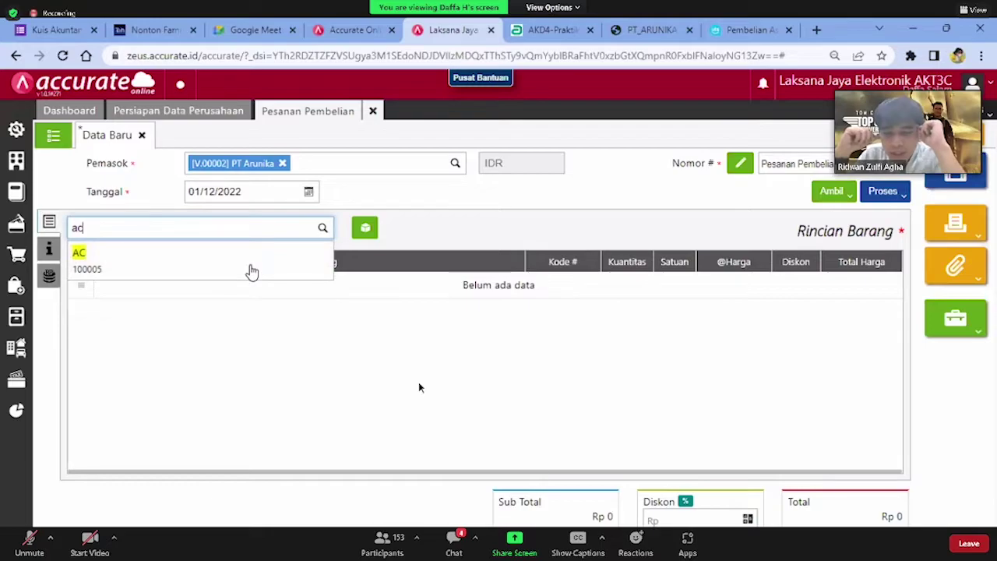
key("Return")
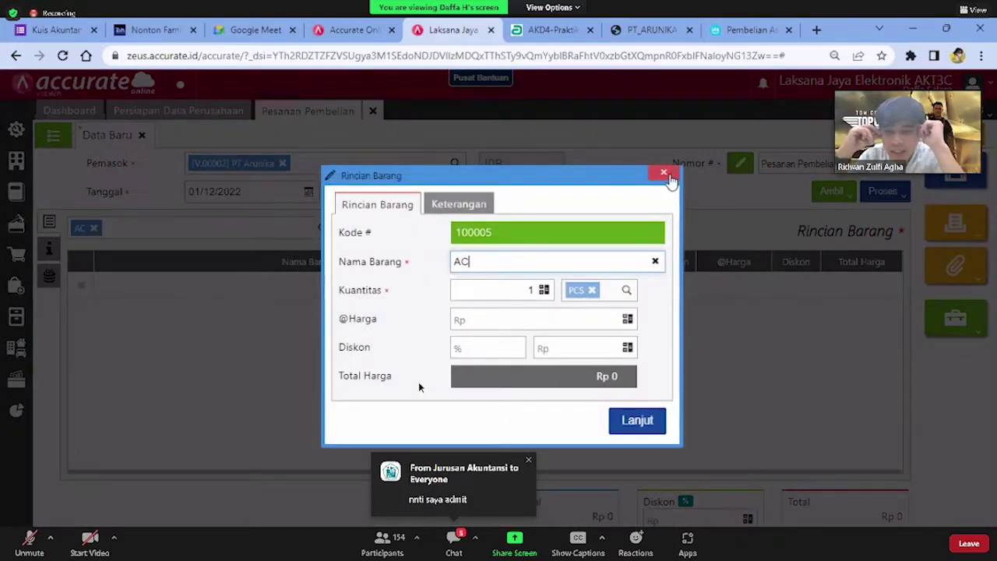
left_click(666, 174)
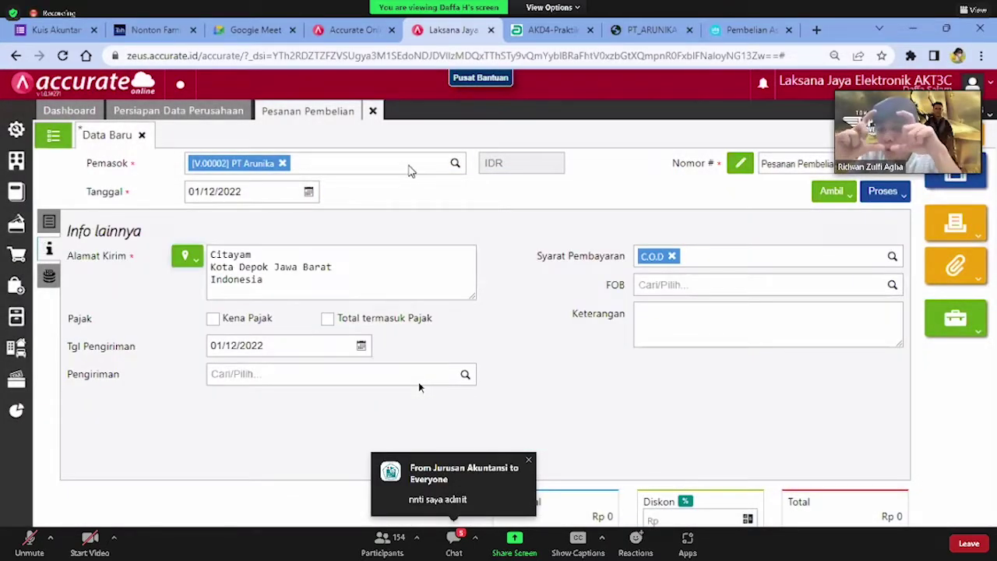
Tick Kena Pajak on the order, then reopen and dismiss the AC item details
left_click(222, 321)
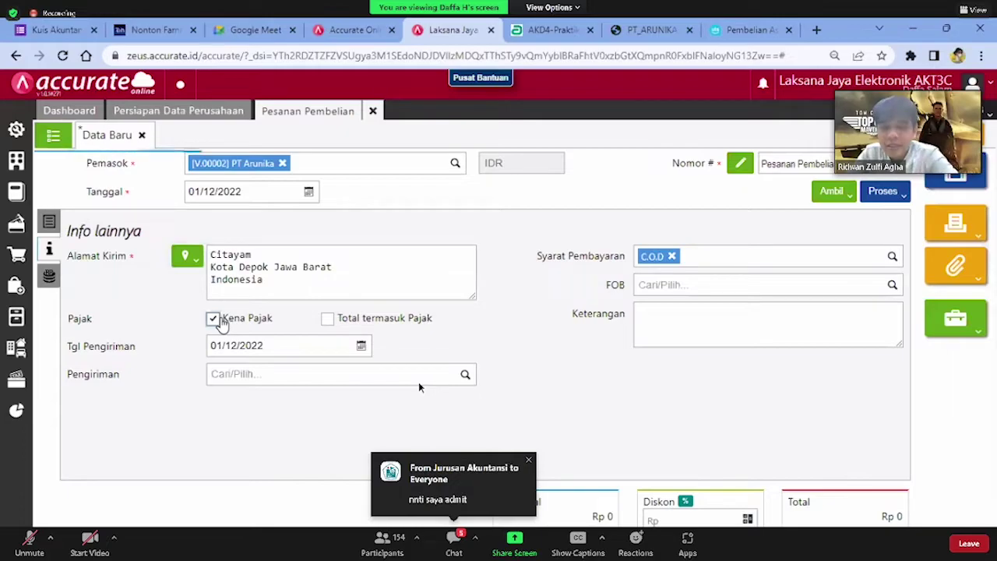
left_click(48, 222)
left_click(78, 227)
type("ac")
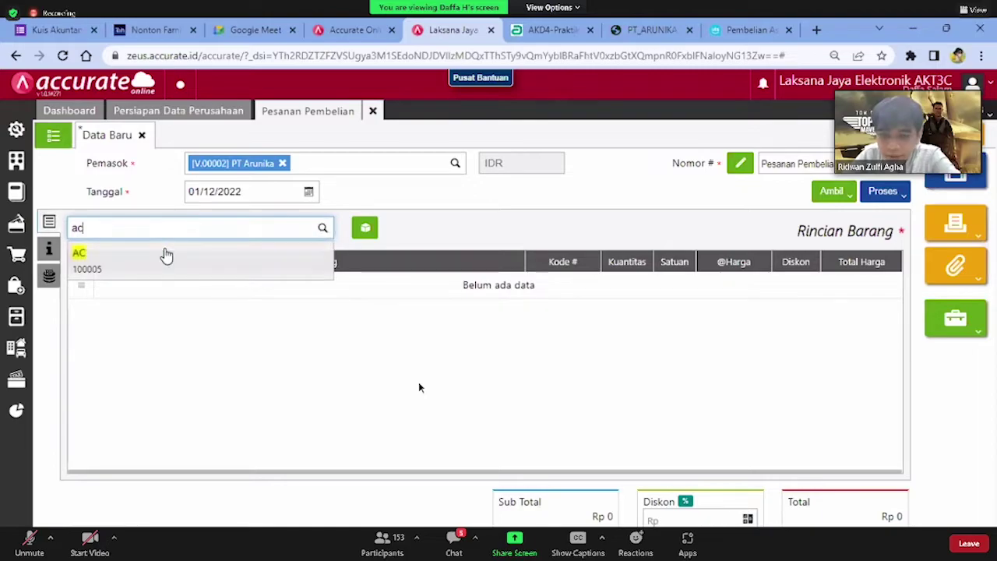
left_click(166, 253)
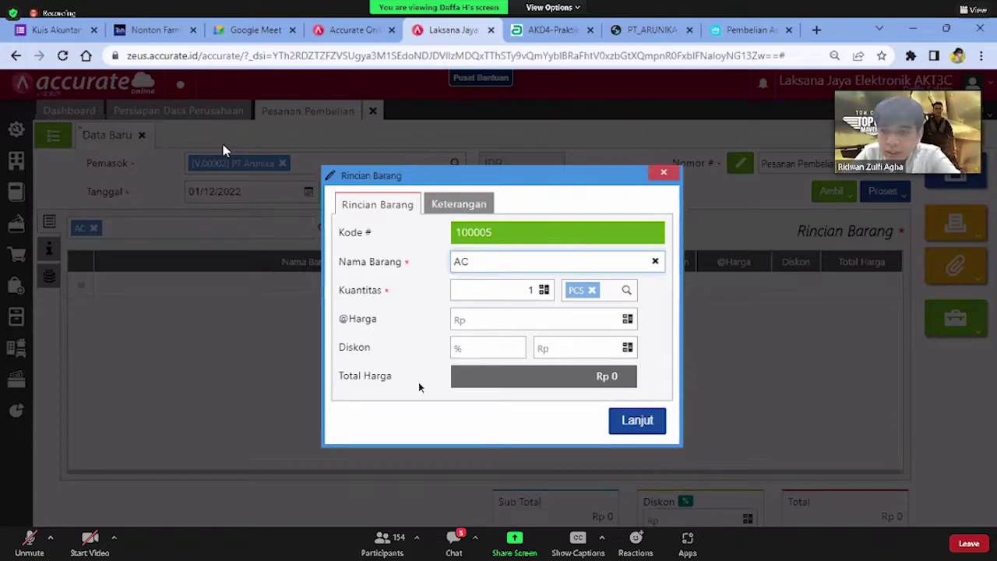
left_click(450, 204)
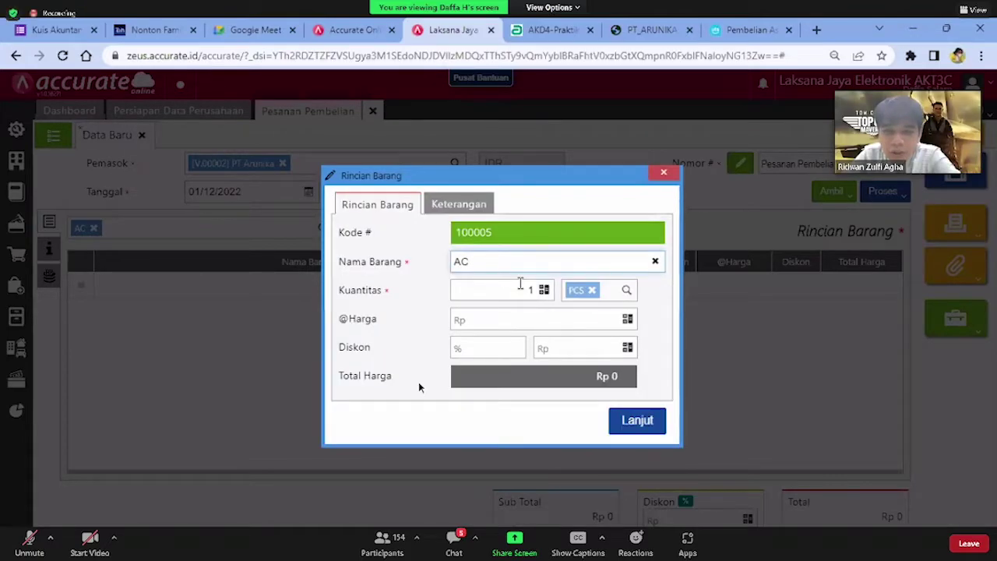
left_click(499, 266)
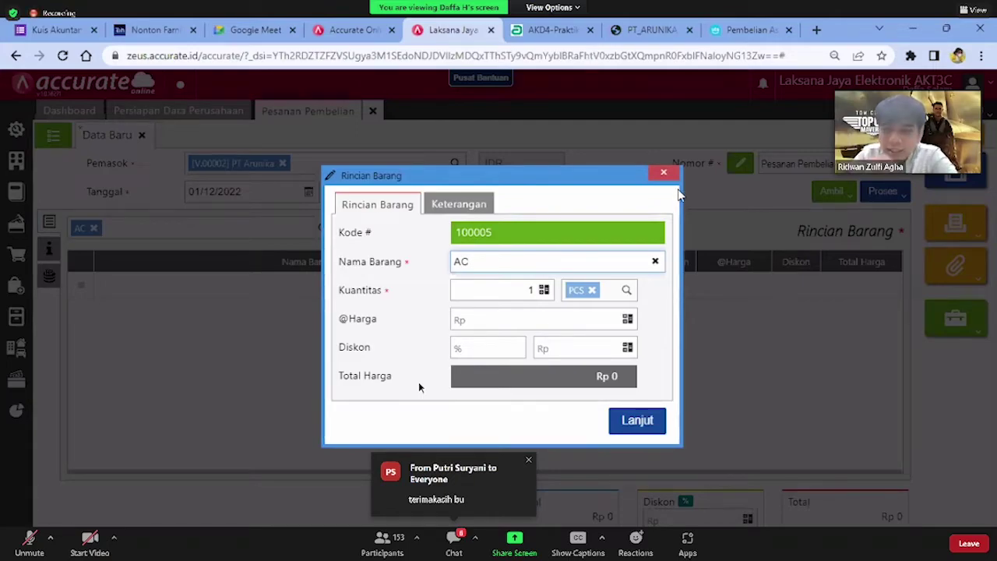
key("Escape")
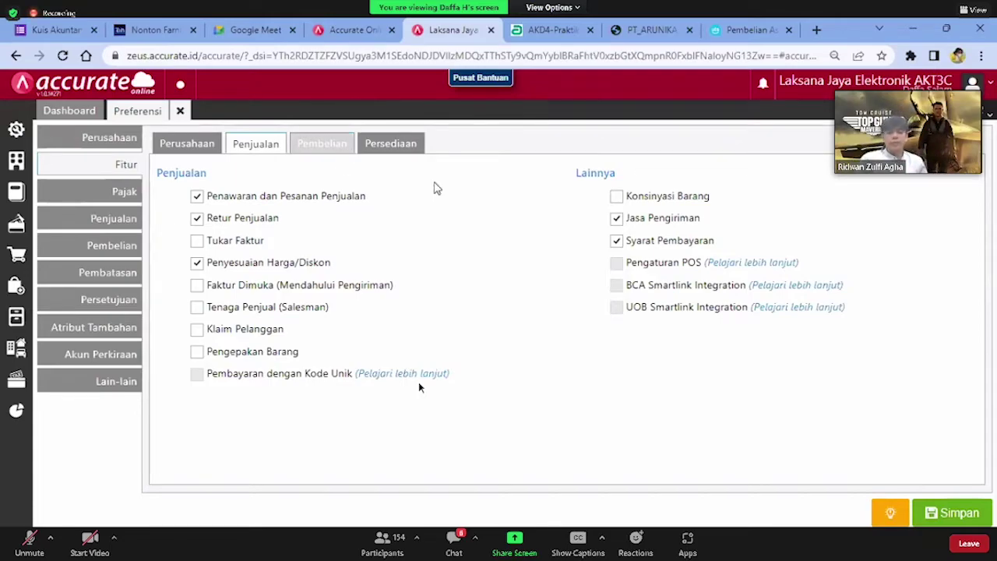
Save the Fitur preferences with Penawaran dan Pesanan Penjualan, Retur Penjualan and Penyesuaian Harga/Diskon enabled
left_click(978, 510)
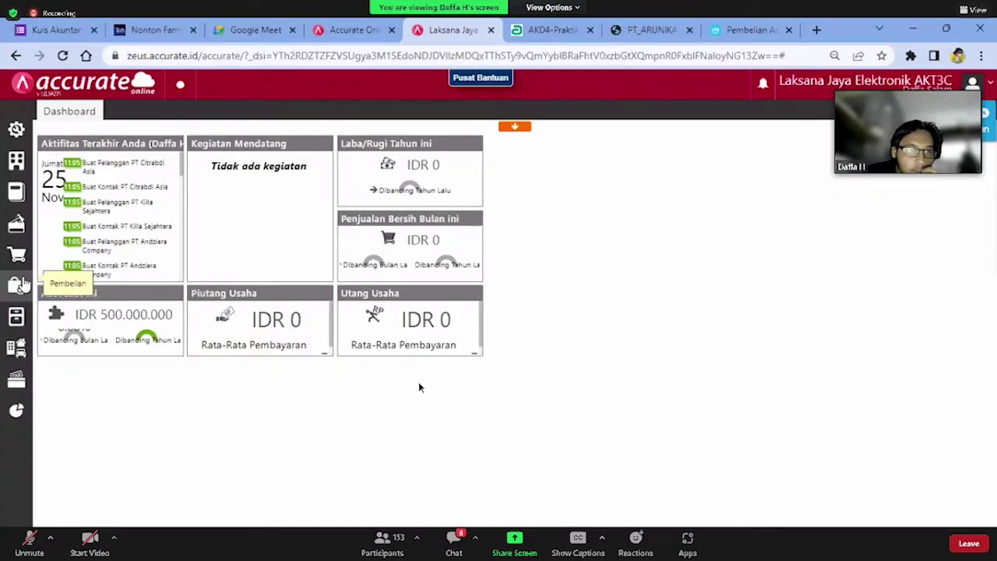
Start a new purchase invoice for PT Arunika dated 01/01/2022
mouse_move(22, 287)
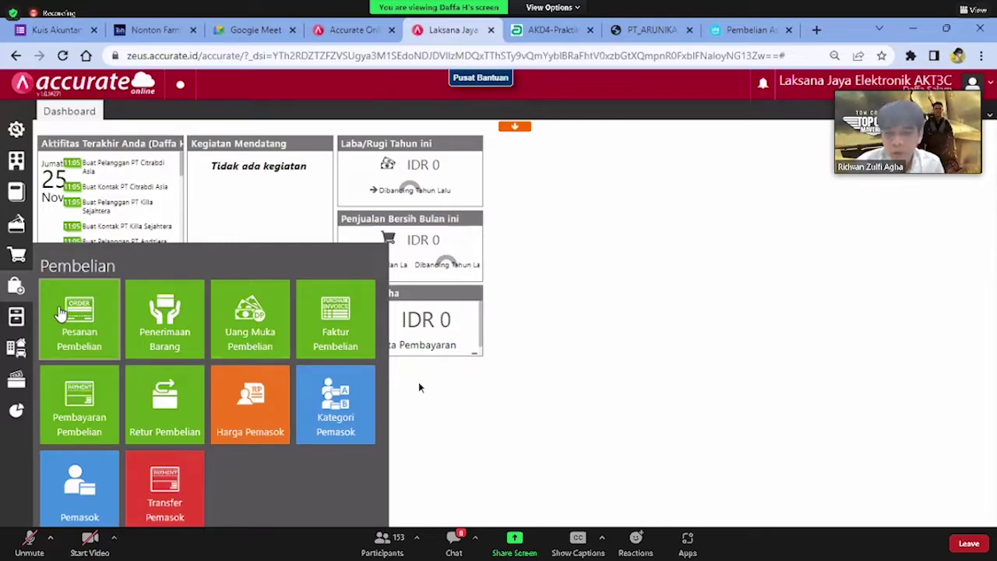
left_click(350, 330)
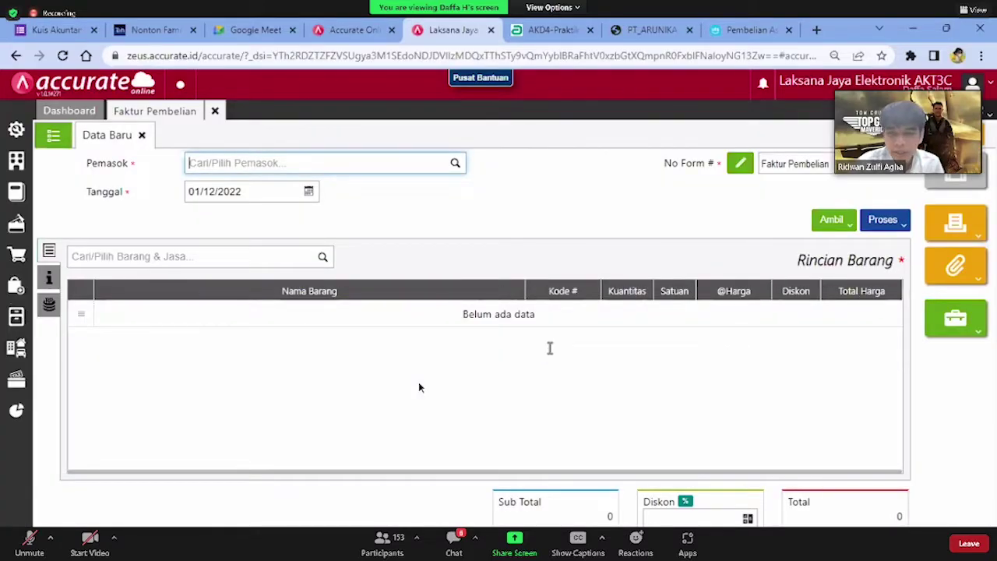
type("arunika")
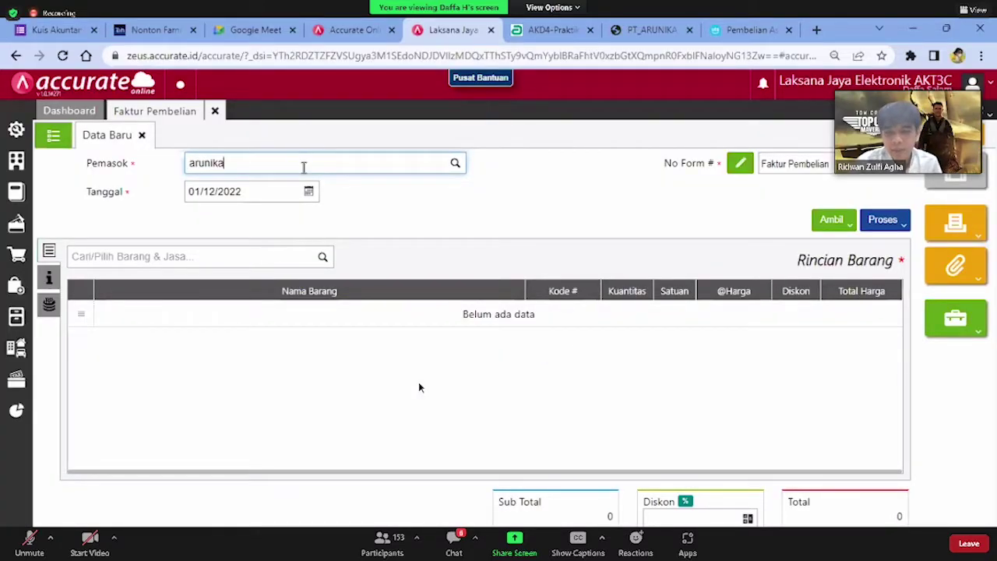
left_click(327, 201)
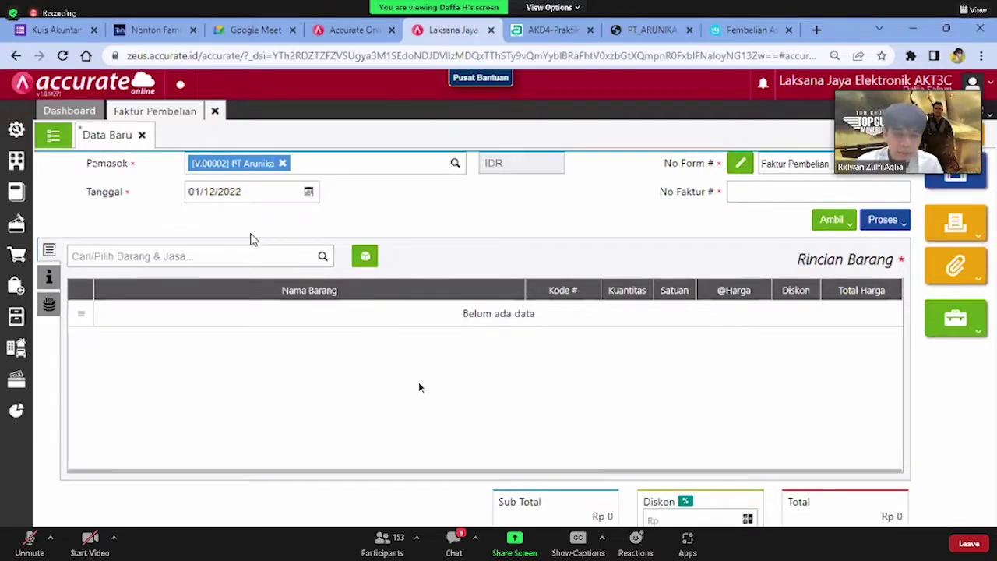
left_click(232, 258)
type("ac")
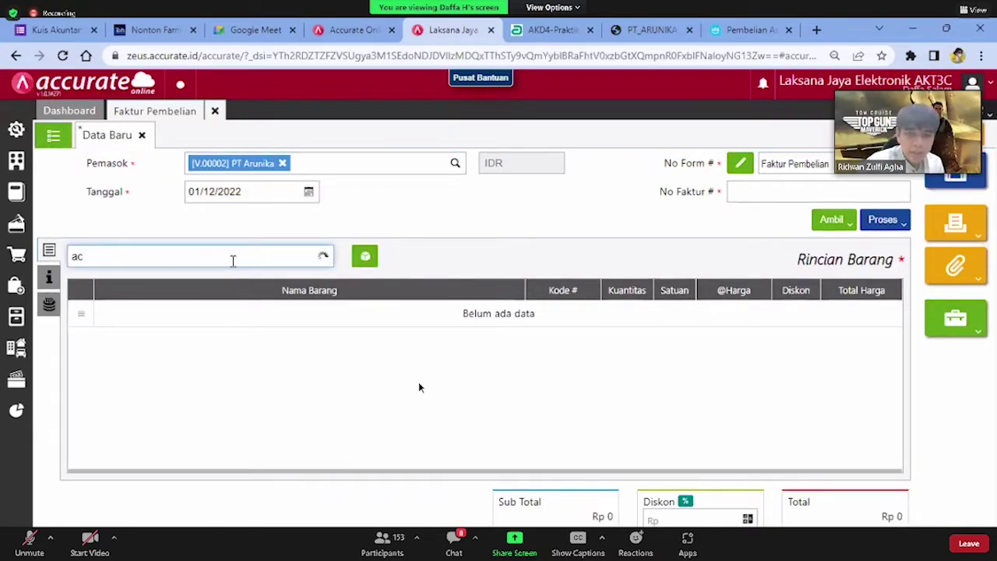
left_click(243, 192)
type("01/01/")
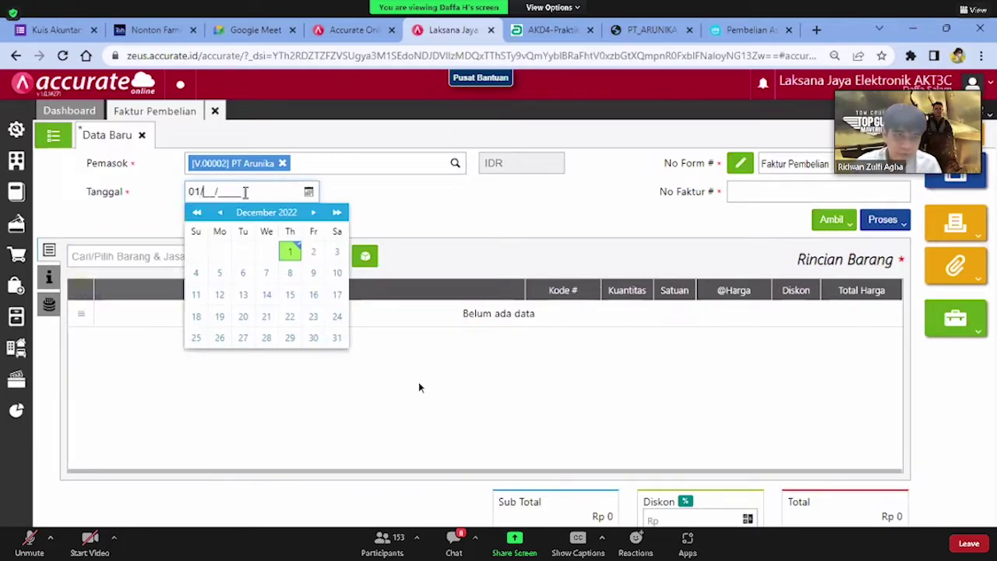
type("2022")
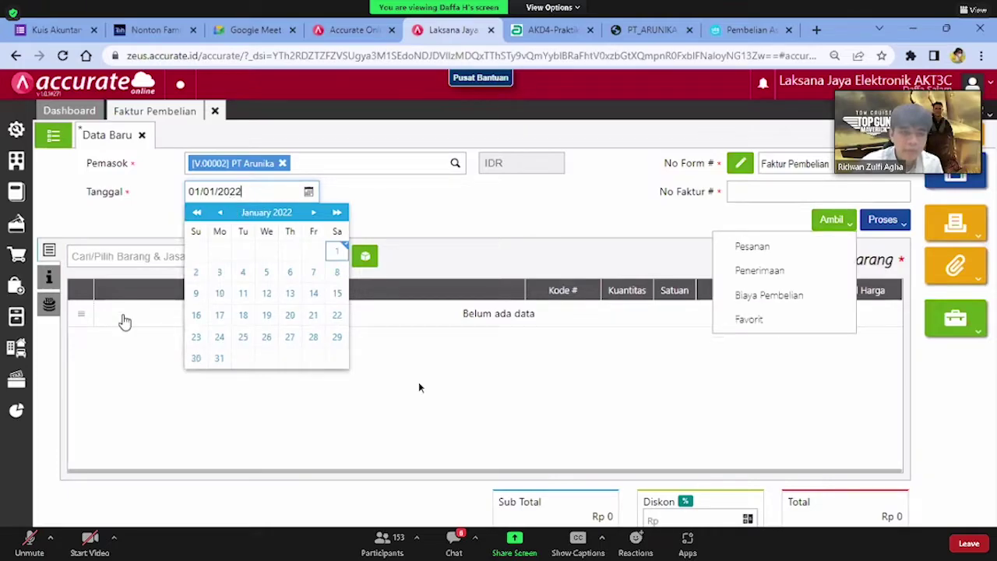
left_click(117, 264)
type("ac")
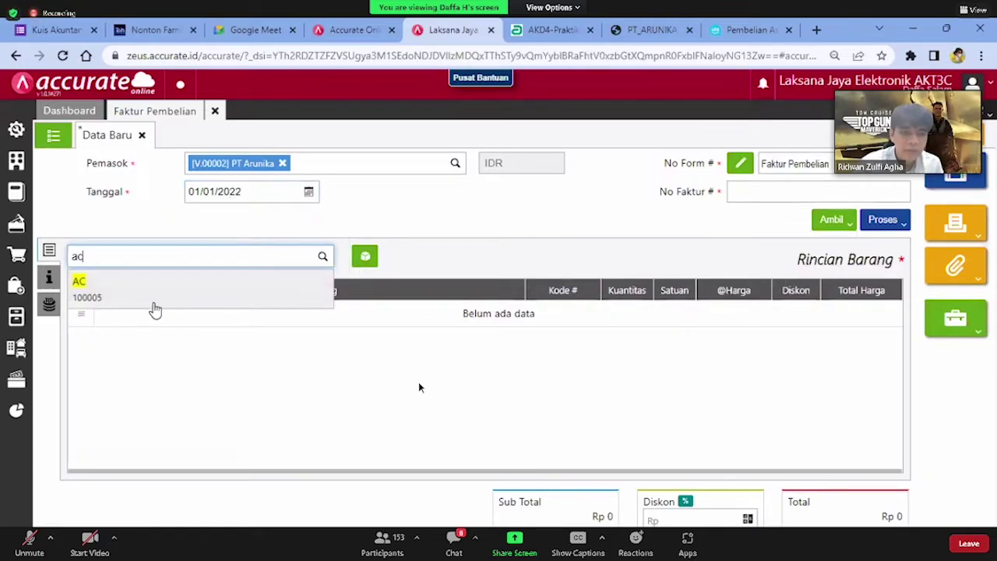
left_click(163, 300)
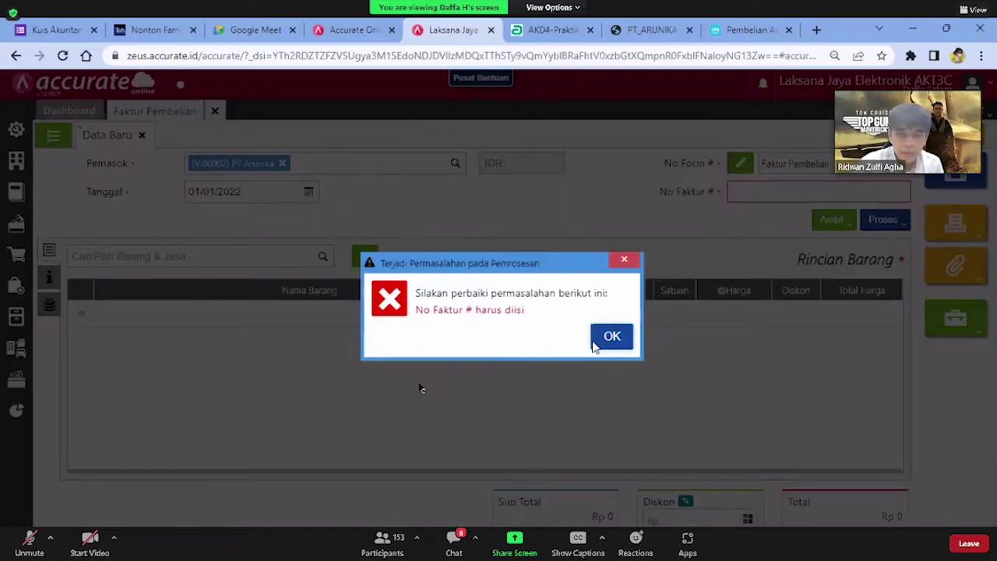
Enter No Faktur 1111 and add AC, 1 PCS at unit price 2.000.000
key("Return")
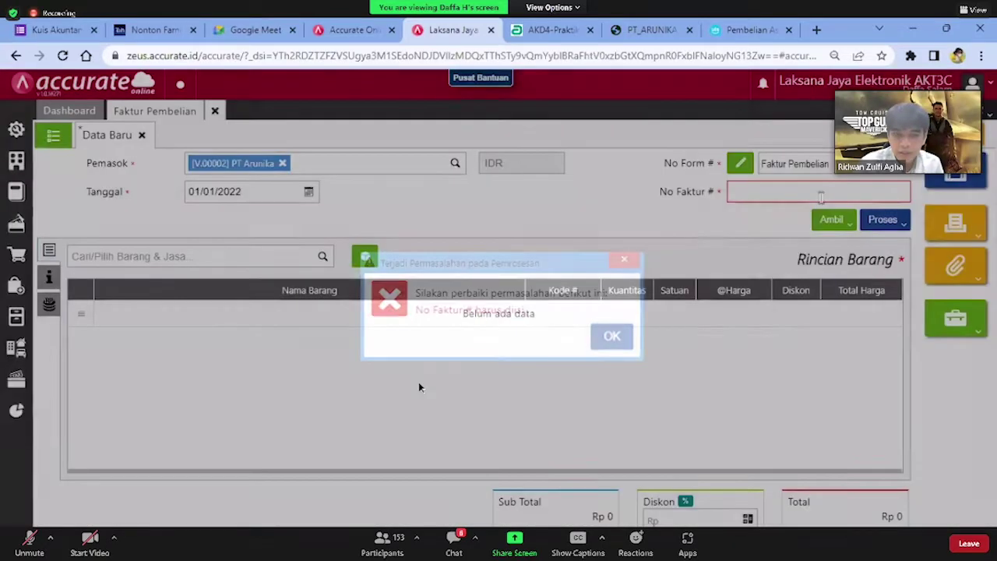
type("1111")
left_click(166, 250)
type("ac")
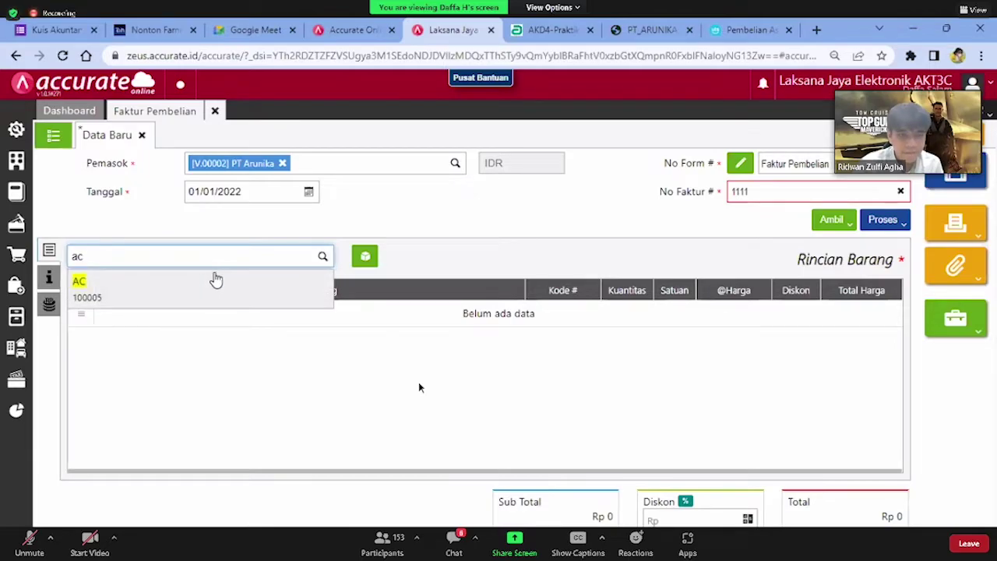
left_click(210, 282)
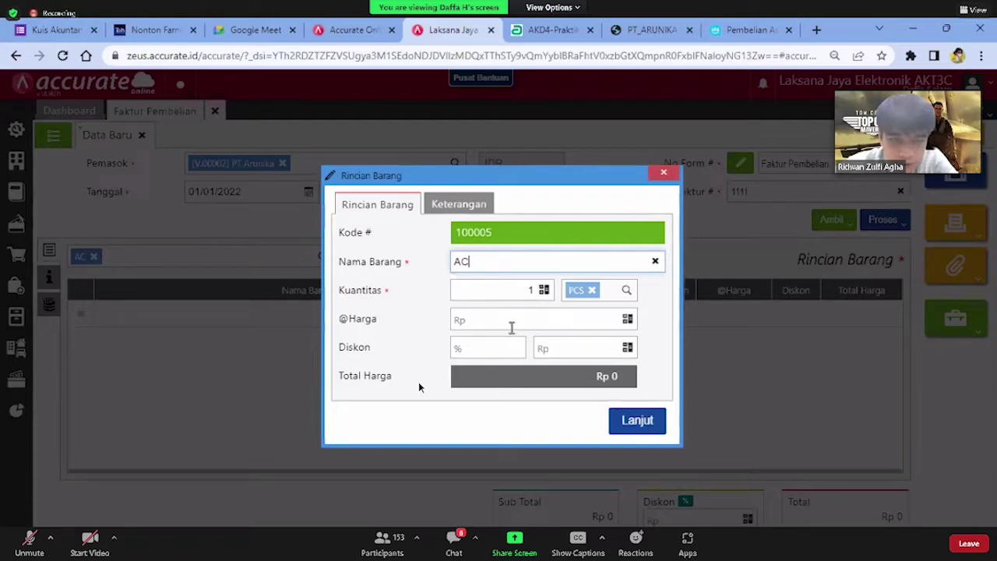
left_click(510, 324)
type("2000000")
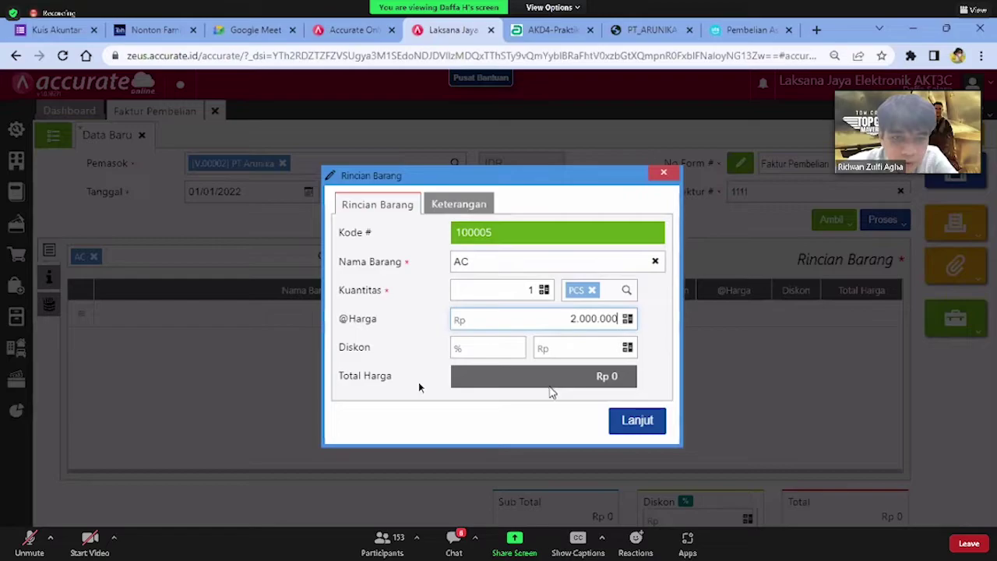
left_click(615, 432)
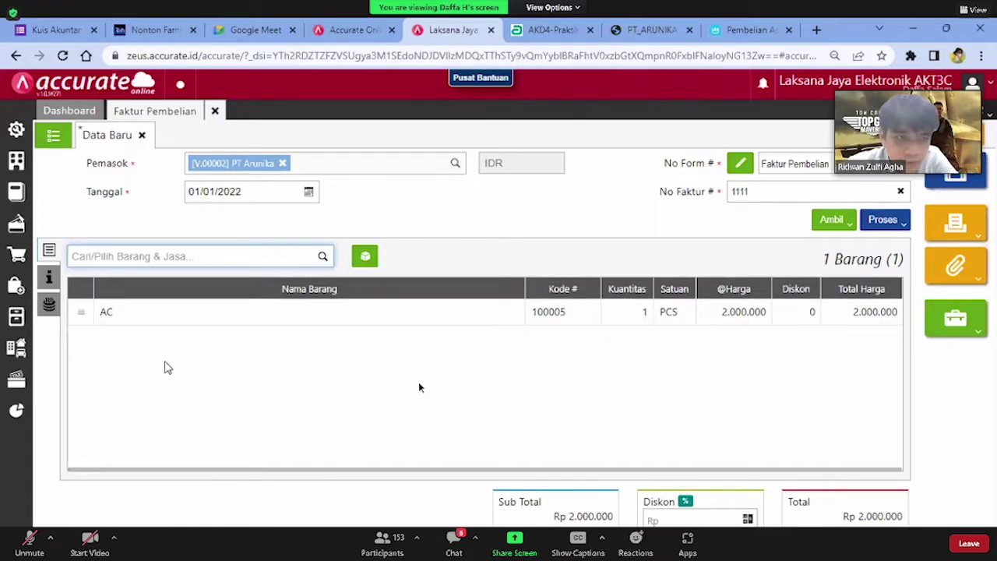
Check the invoice's Info lainnya tab and AC line, then open the Pengaturan settings panel
left_click(48, 277)
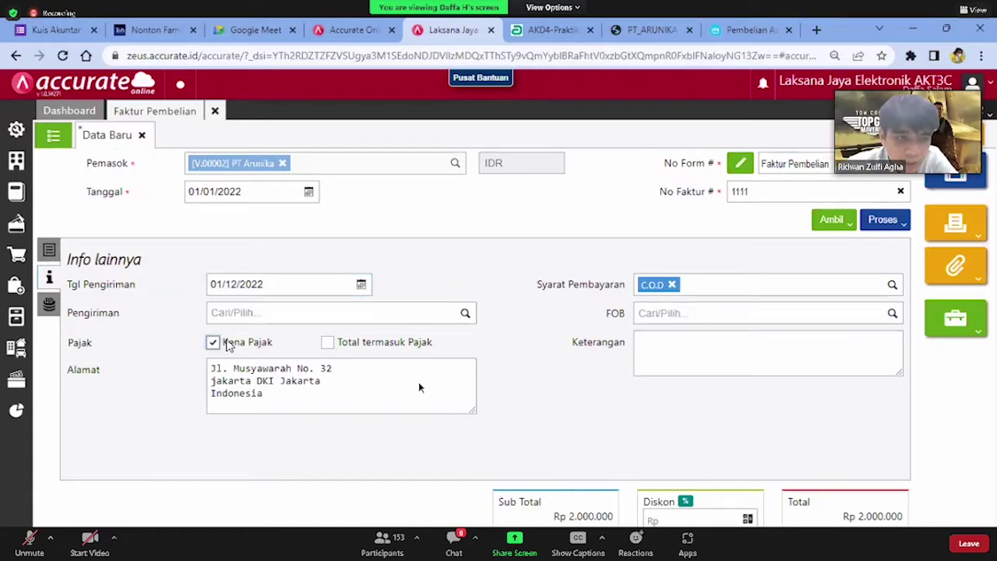
left_click(51, 250)
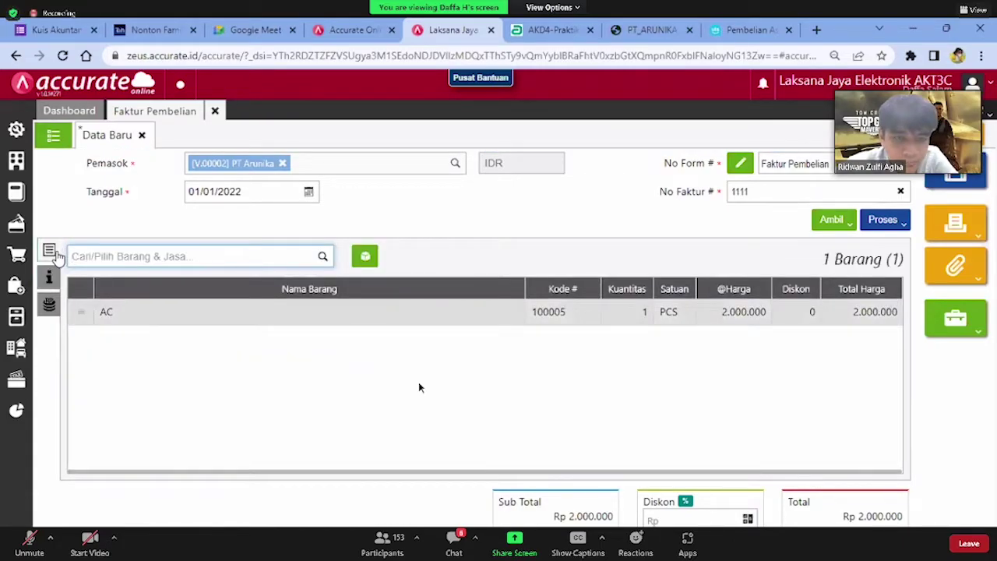
left_click(156, 312)
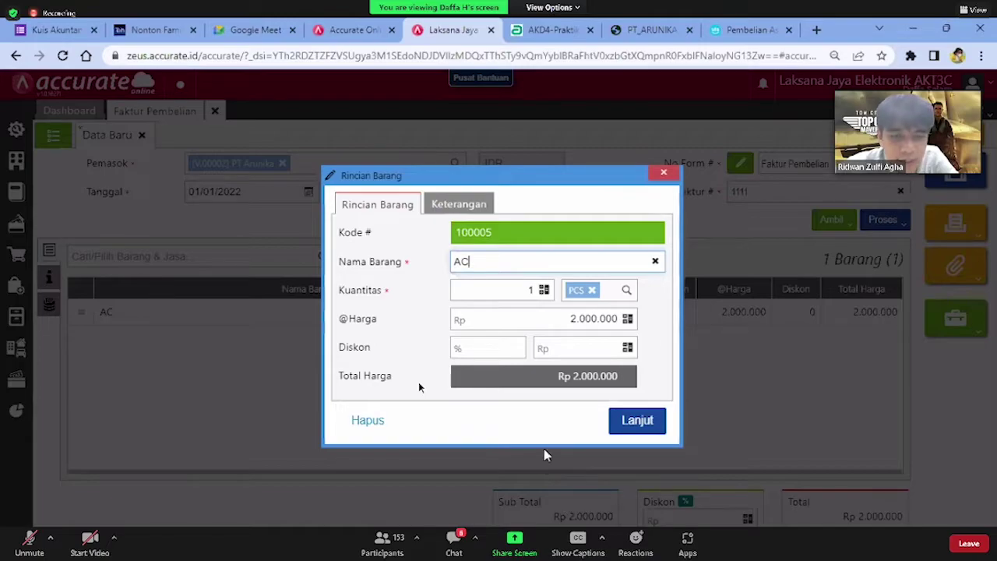
left_click(618, 427)
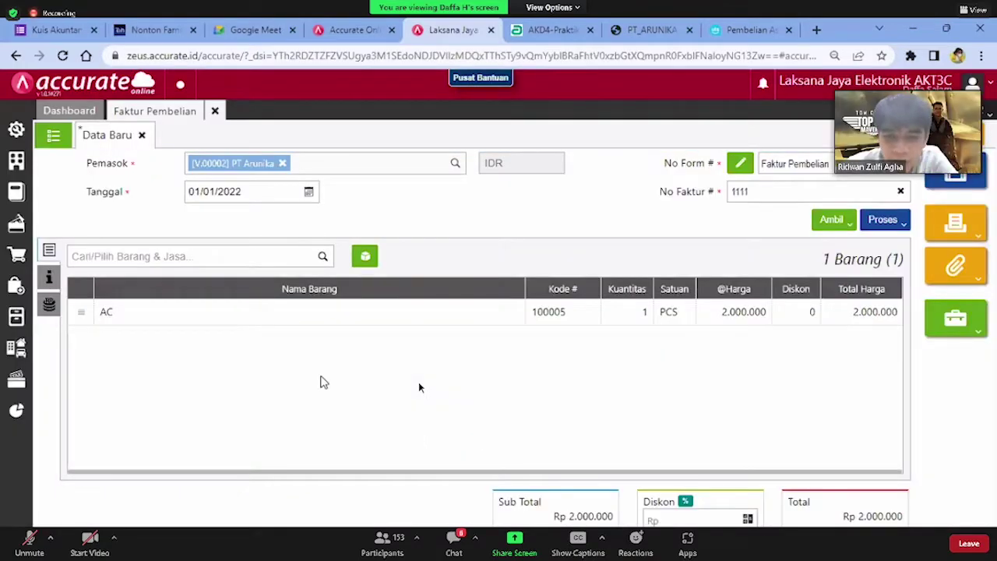
left_click(22, 132)
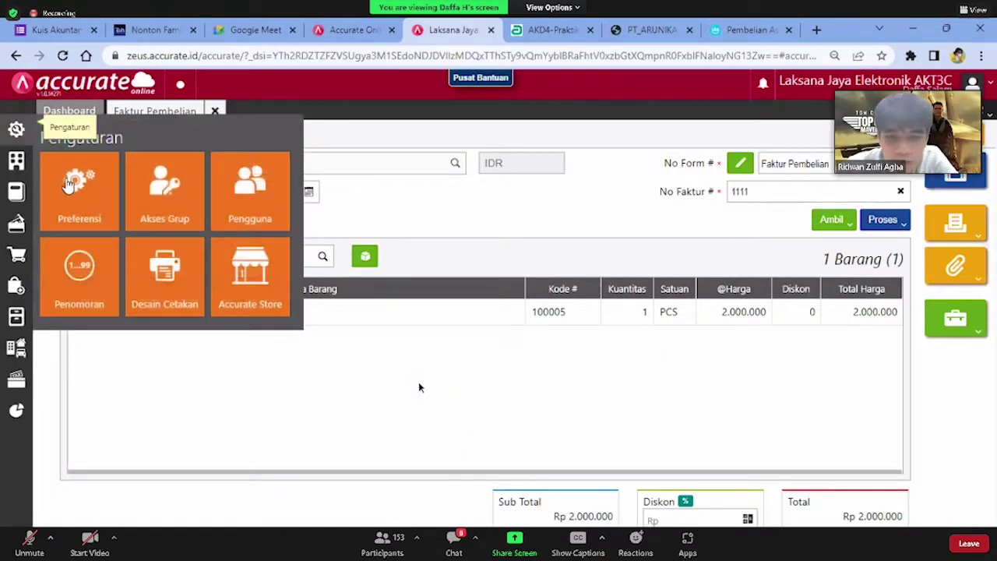
Close the settings panel and try to close the invoice, but cancel the discard
left_click(70, 187)
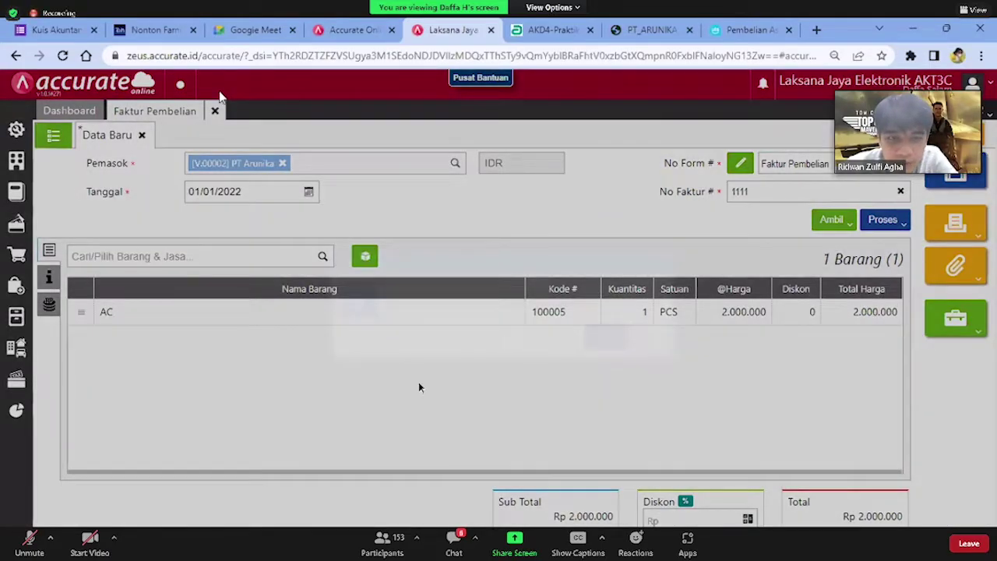
left_click(215, 111)
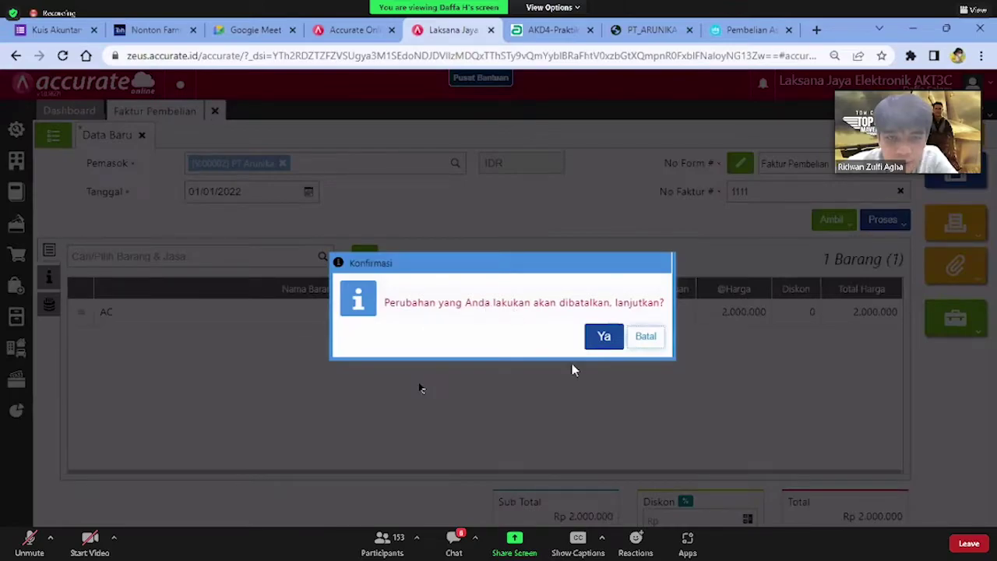
key("Return")
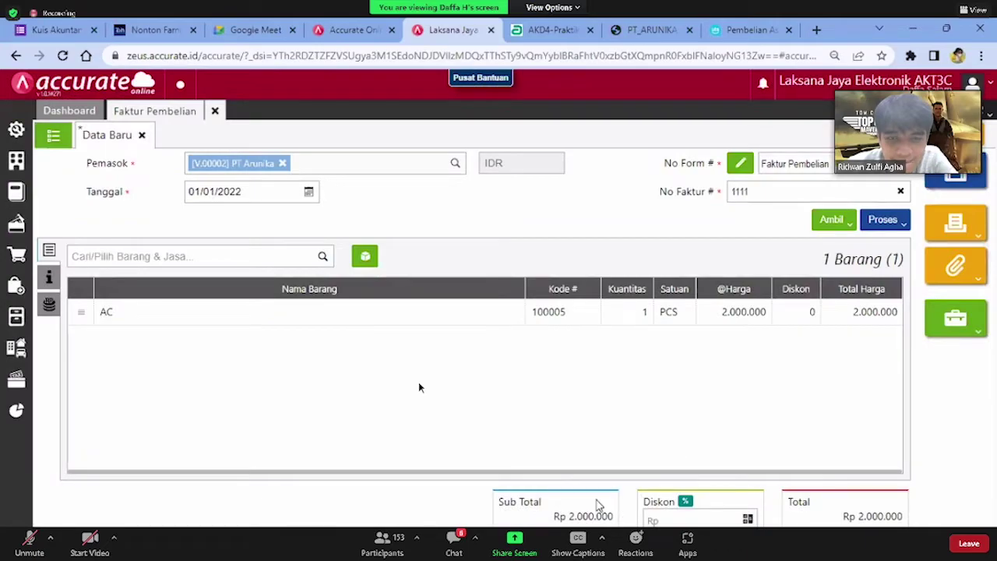
Select the invoice's Sub Total text, then open and close the Lain-lain actions list
double_click(507, 502)
mouse_move(590, 504)
left_mouse_down()
mouse_move(569, 519)
mouse_move(591, 517)
left_mouse_up()
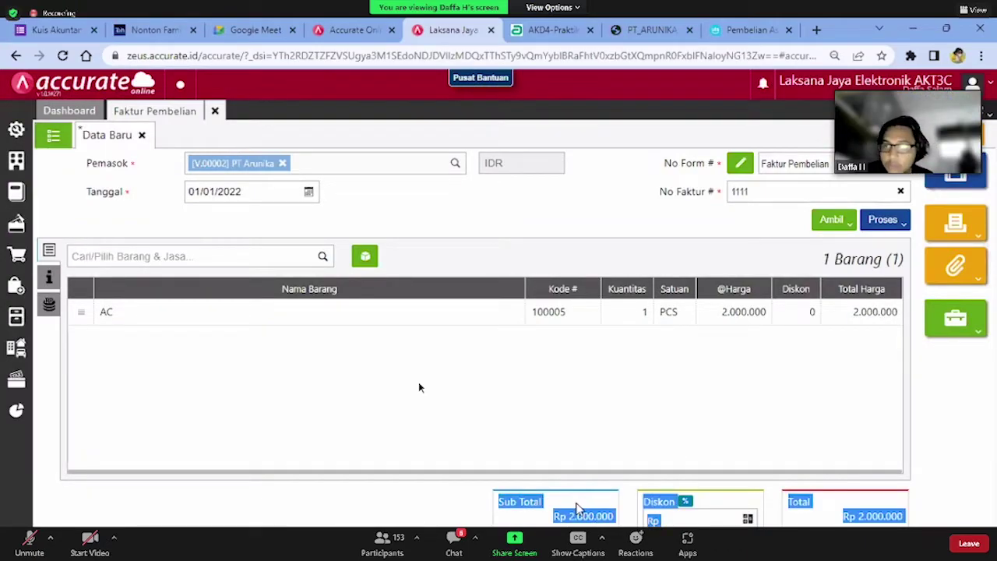
triple_click(582, 514)
left_click(638, 366)
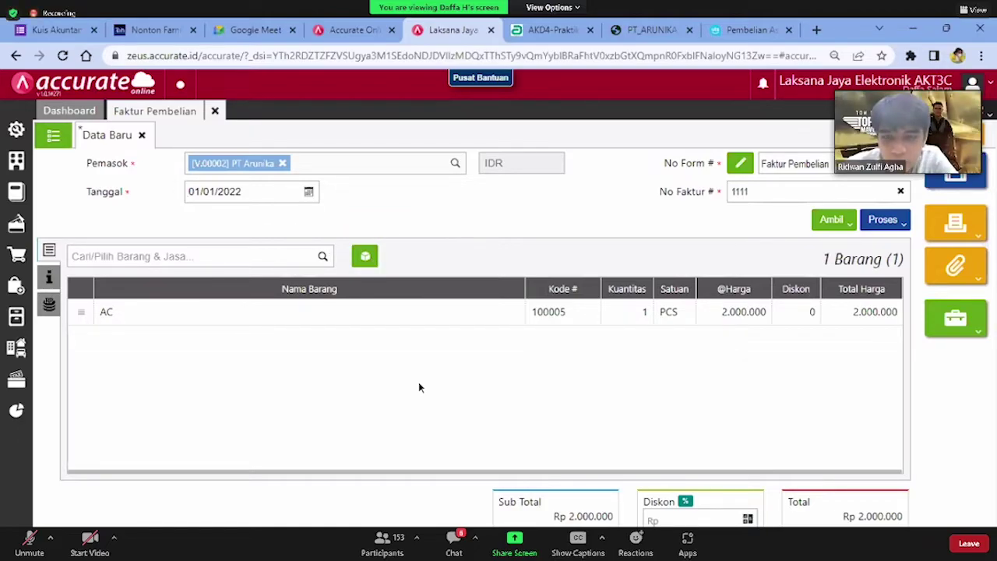
left_click(955, 320)
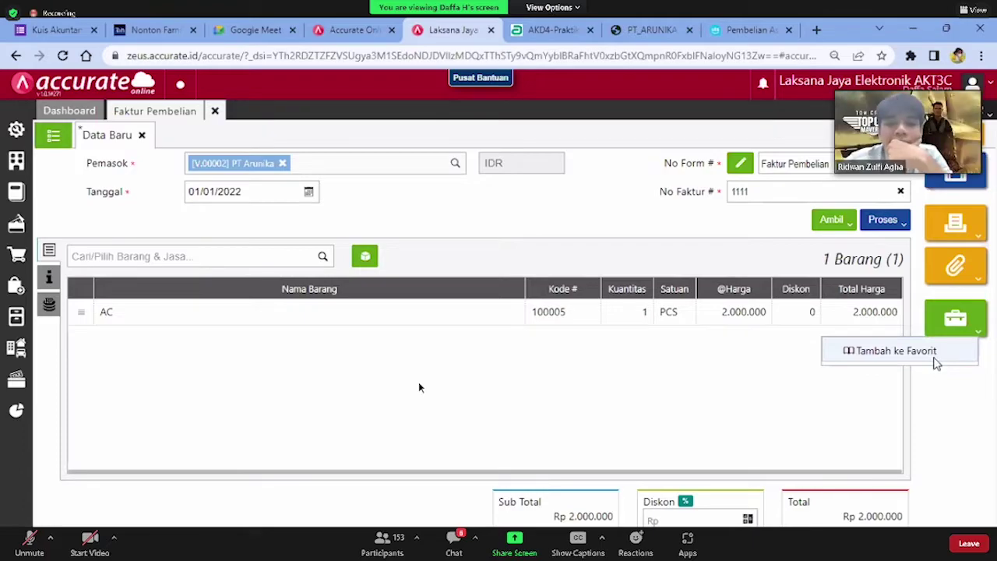
left_click(957, 395)
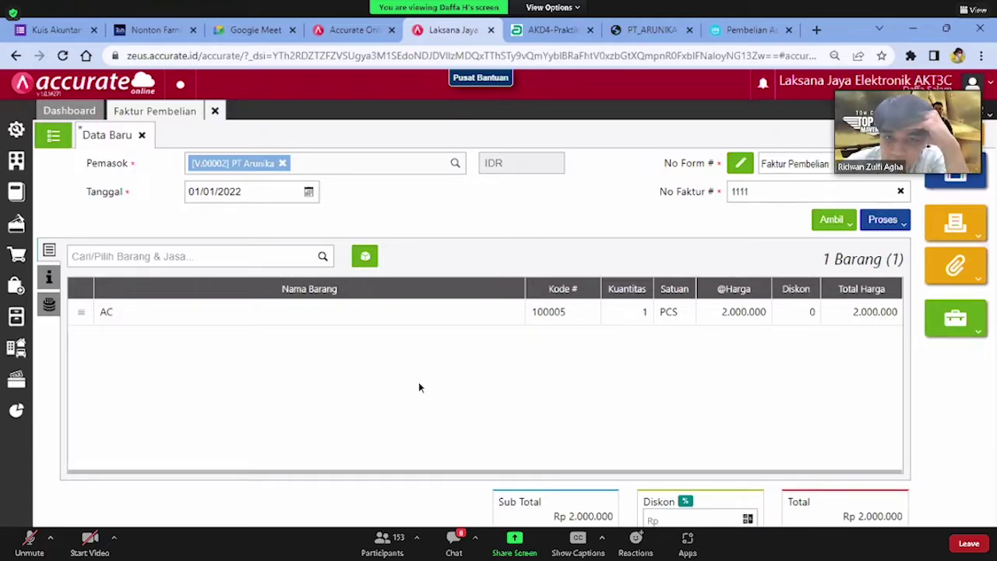
left_click(955, 172)
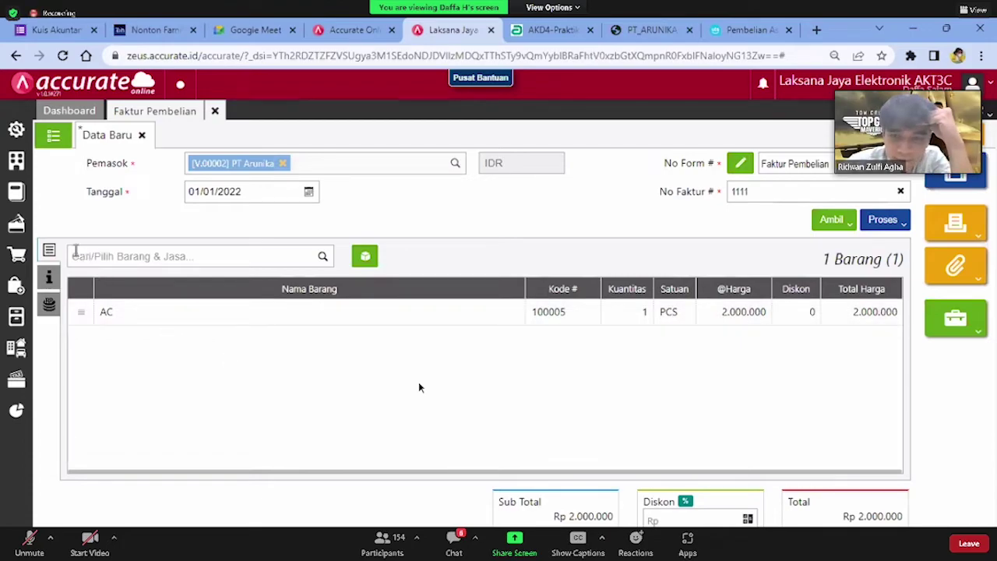
left_click(16, 132)
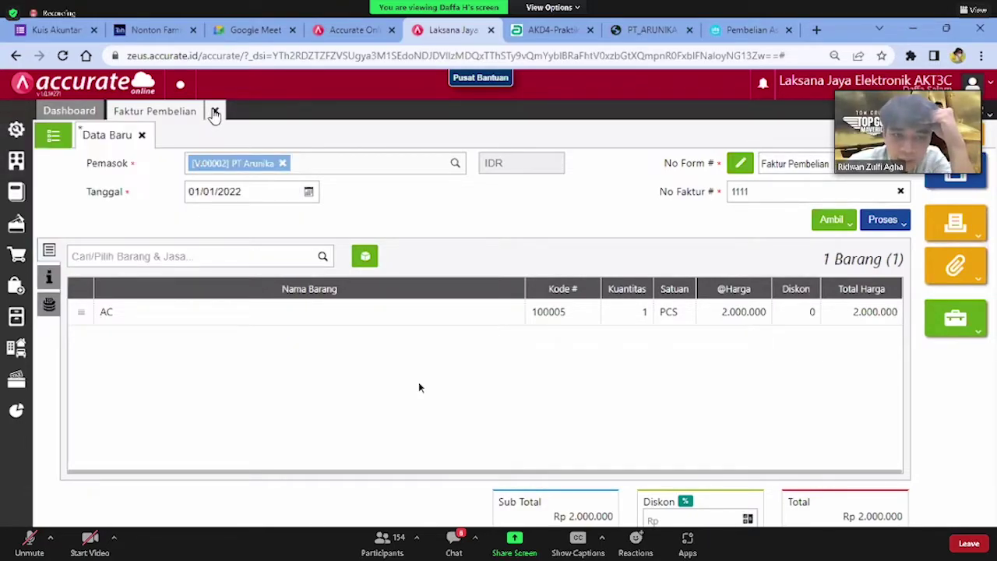
Discard the unsaved PT Arunika invoice and open the tax setup form
left_click(215, 111)
left_click(602, 335)
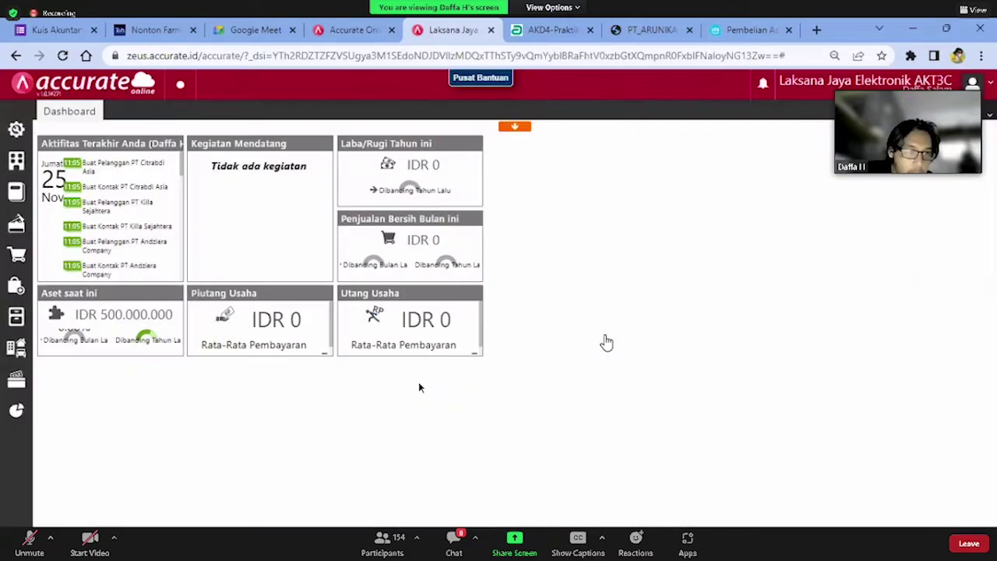
left_click(15, 379)
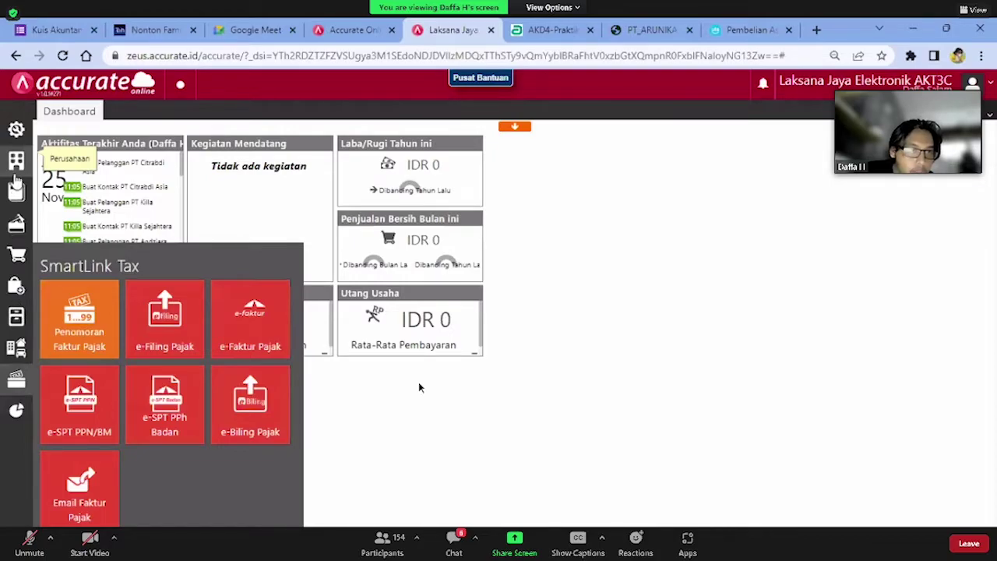
left_click(70, 222)
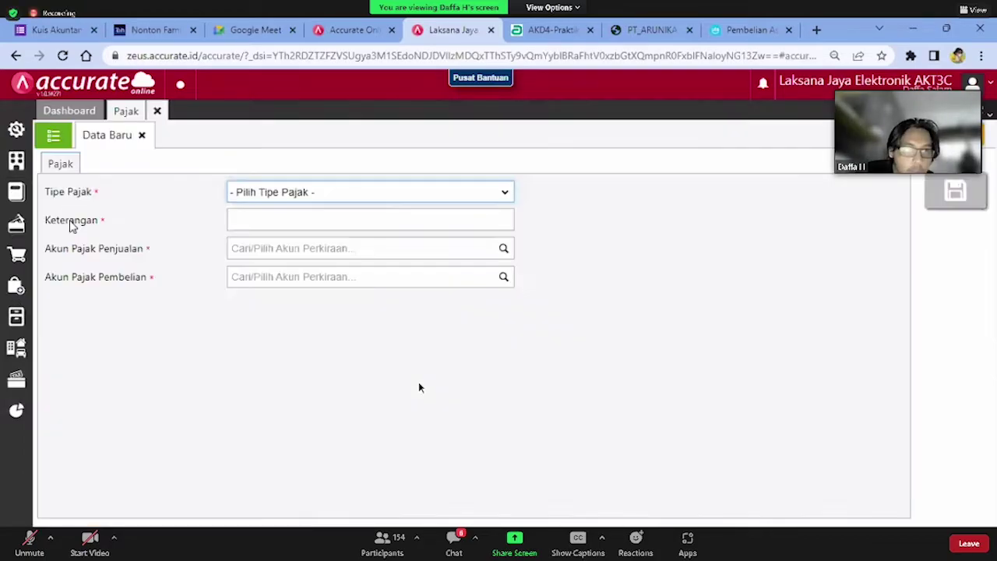
Open the Pajak Pertambahan Nilai record, check its 10% rate unchanged, and close it
left_click(60, 142)
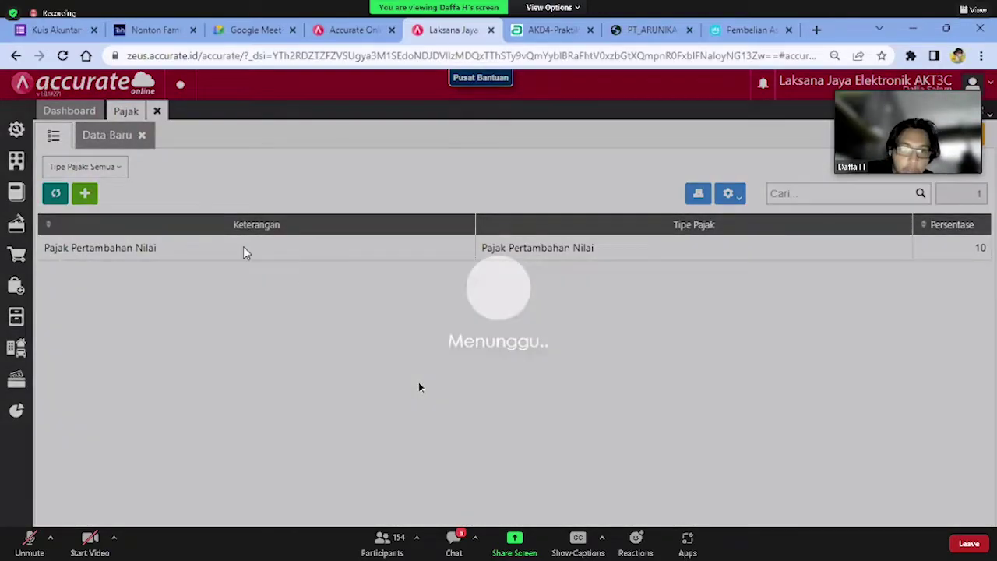
left_click(243, 246)
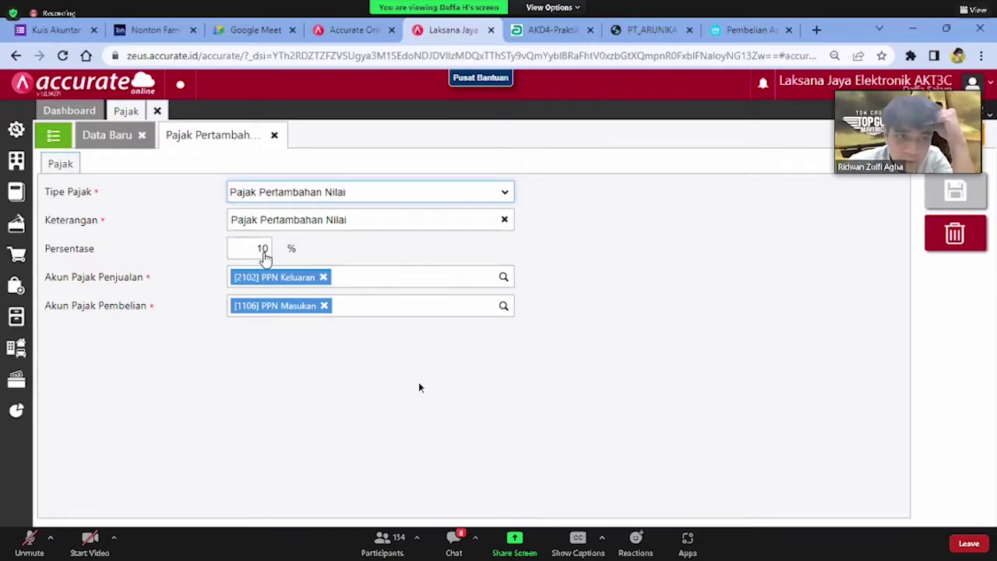
left_click(254, 248)
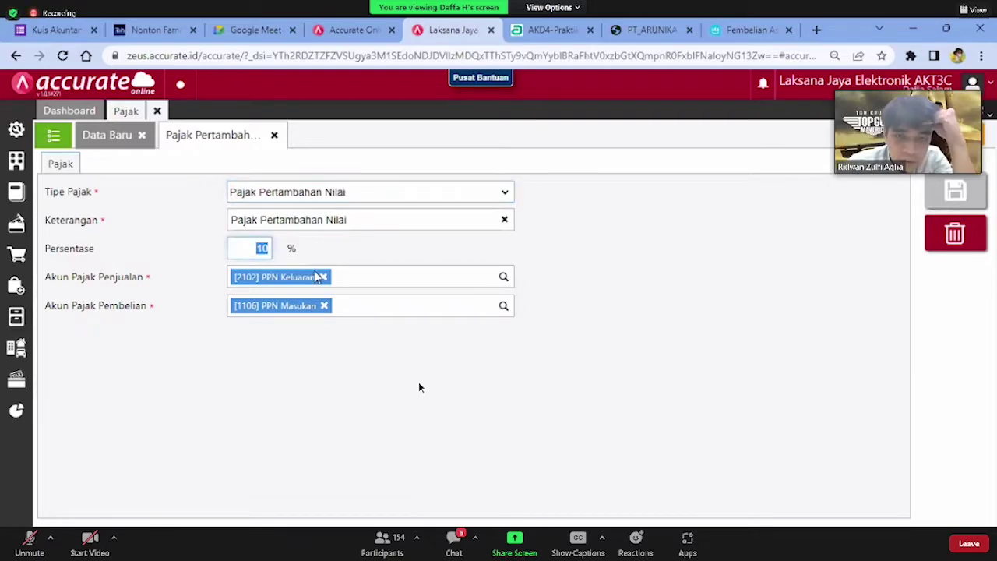
left_click(371, 258)
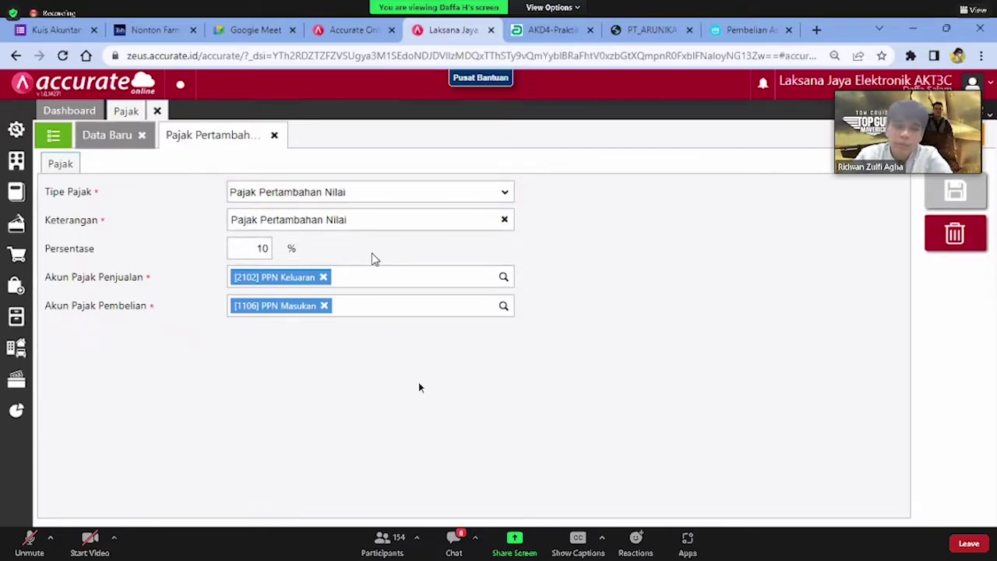
left_click(272, 137)
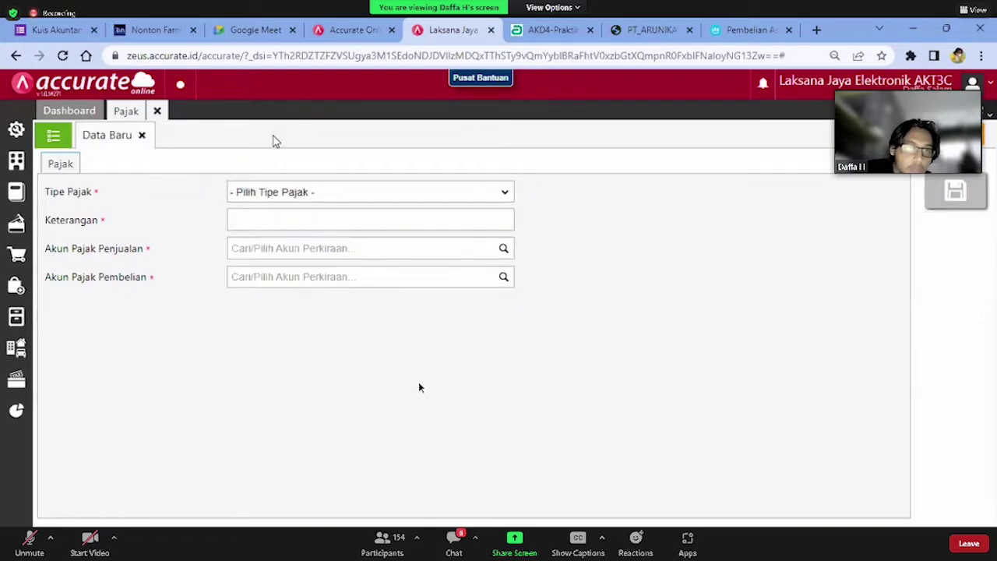
Close the Pajak tab and review Preferensi's Fitur and Pajak pages (PKP date 01/01/2022)
left_click(156, 113)
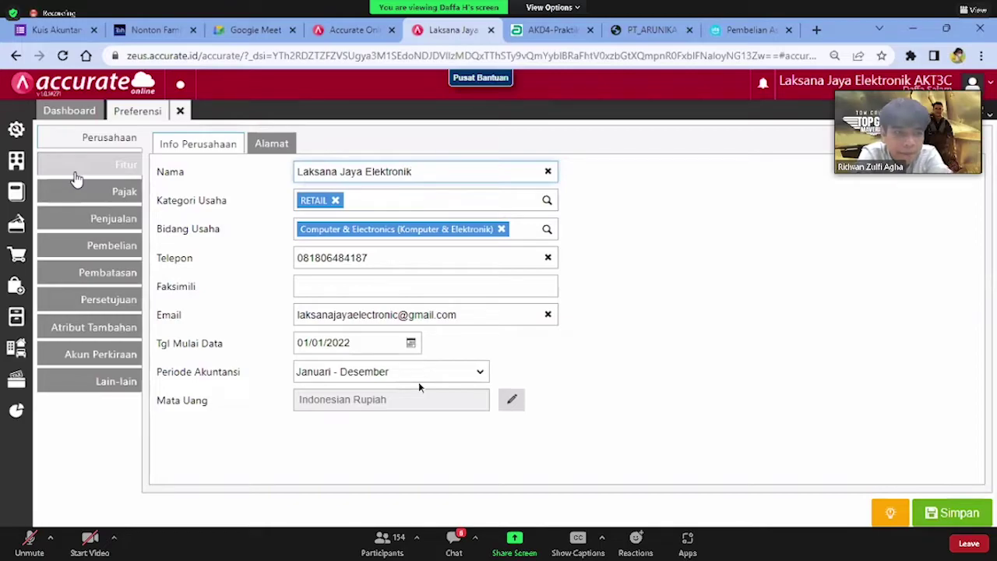
left_click(131, 173)
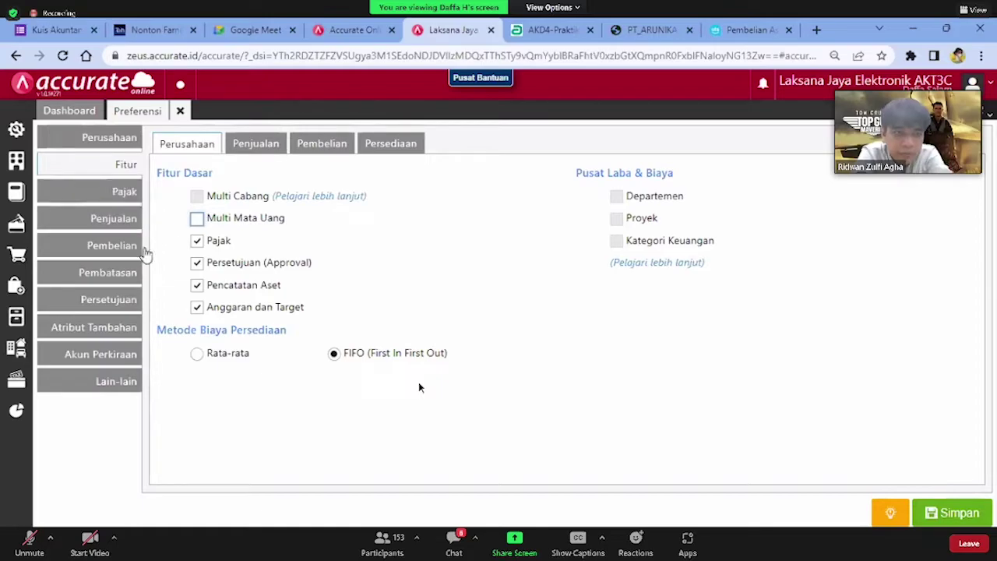
left_click(135, 190)
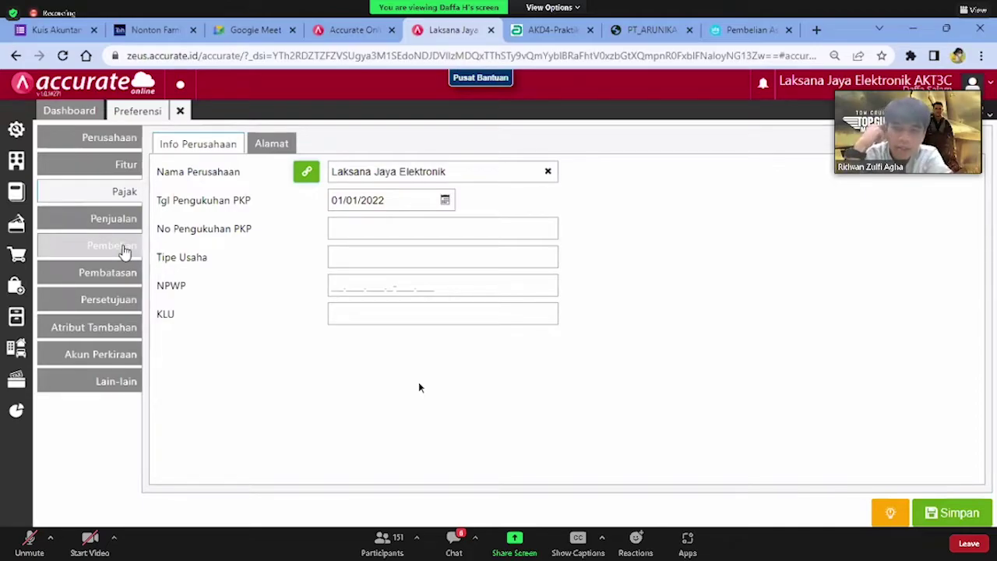
Review the Pembelian preferences, then return to the Perusahaan company info page
left_click(125, 251)
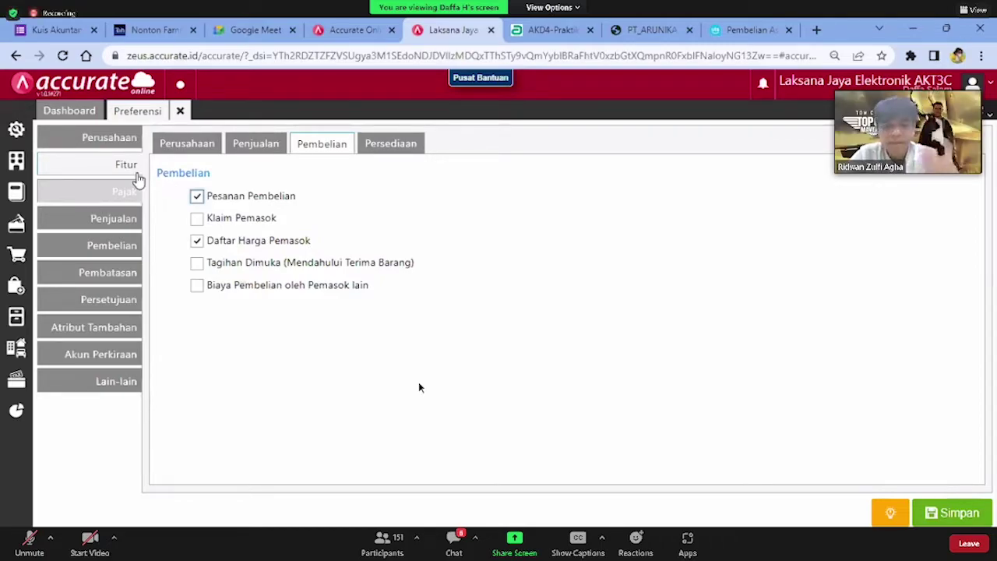
left_click(106, 145)
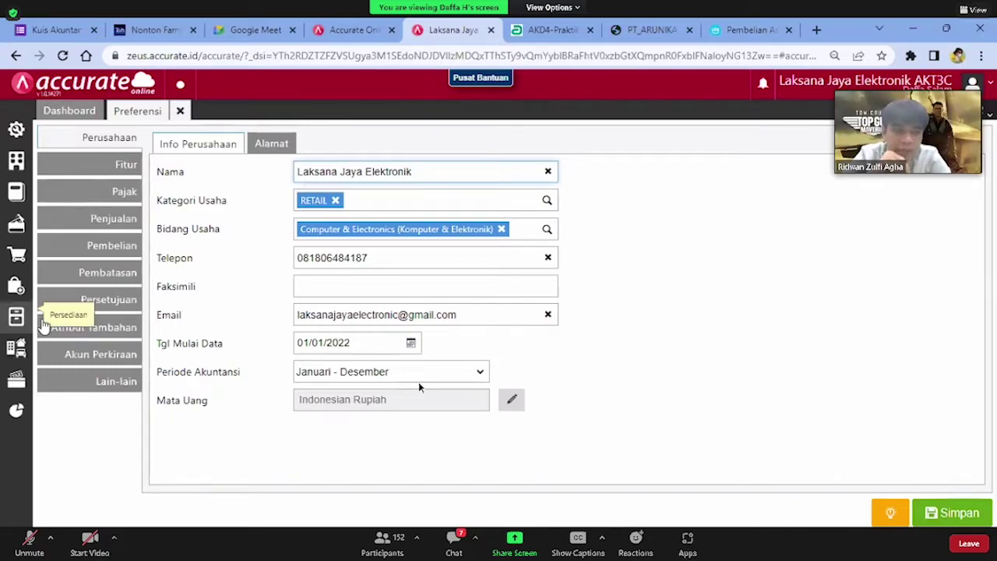
Close Preferensi, save the AC item with Pajak Pertambahan Nilai as PPN, and list the six items
left_click(17, 317)
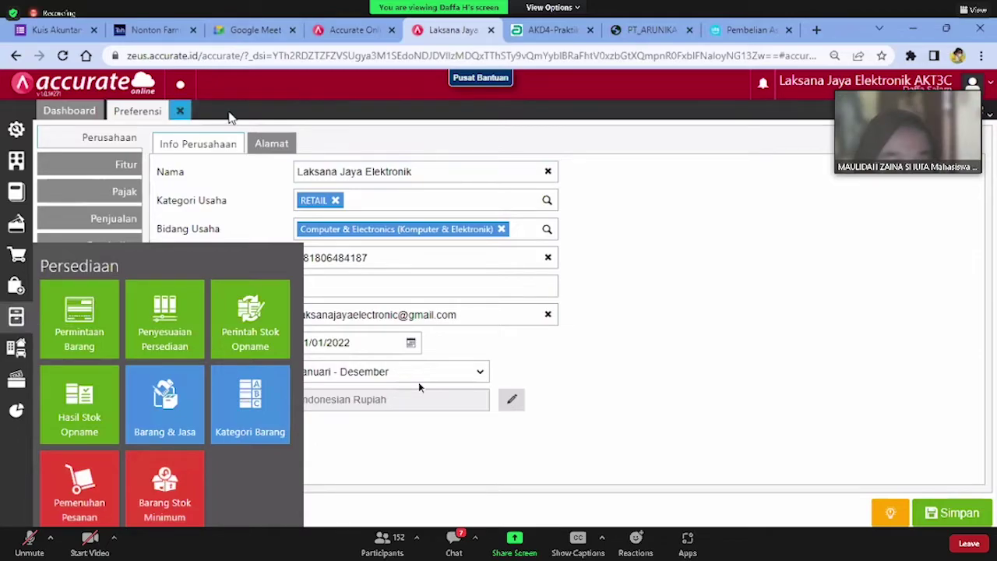
left_click(180, 111)
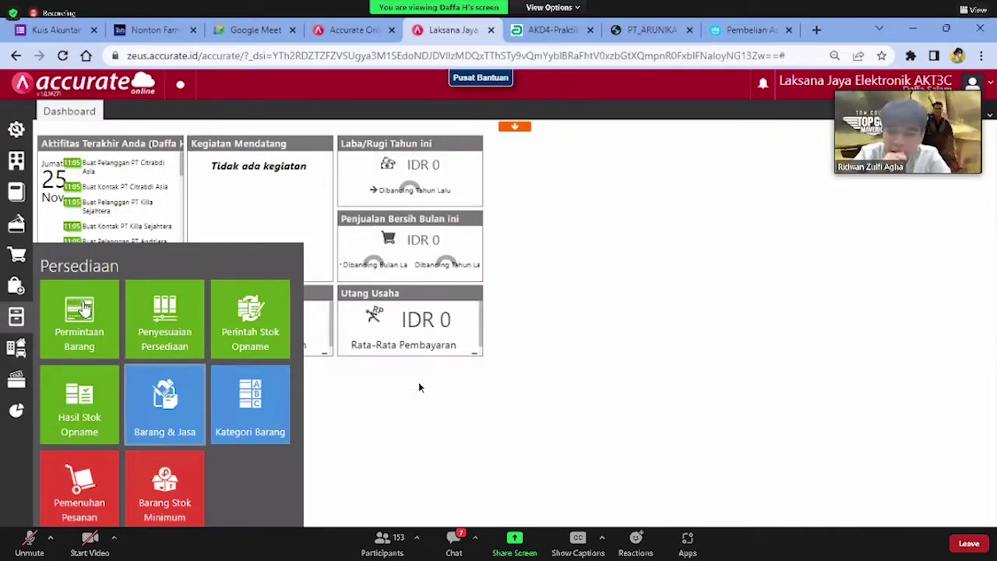
left_click(176, 417)
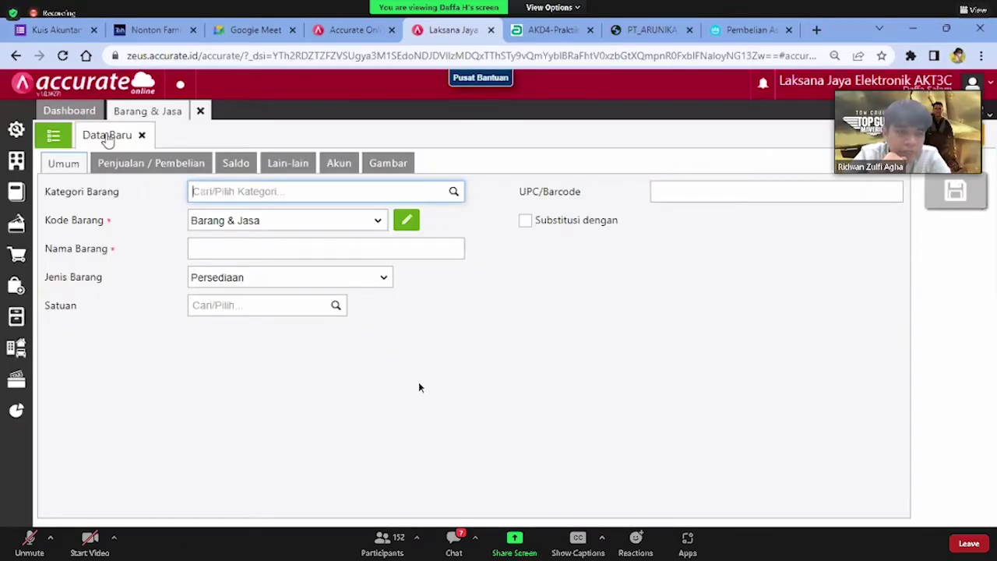
left_click(53, 135)
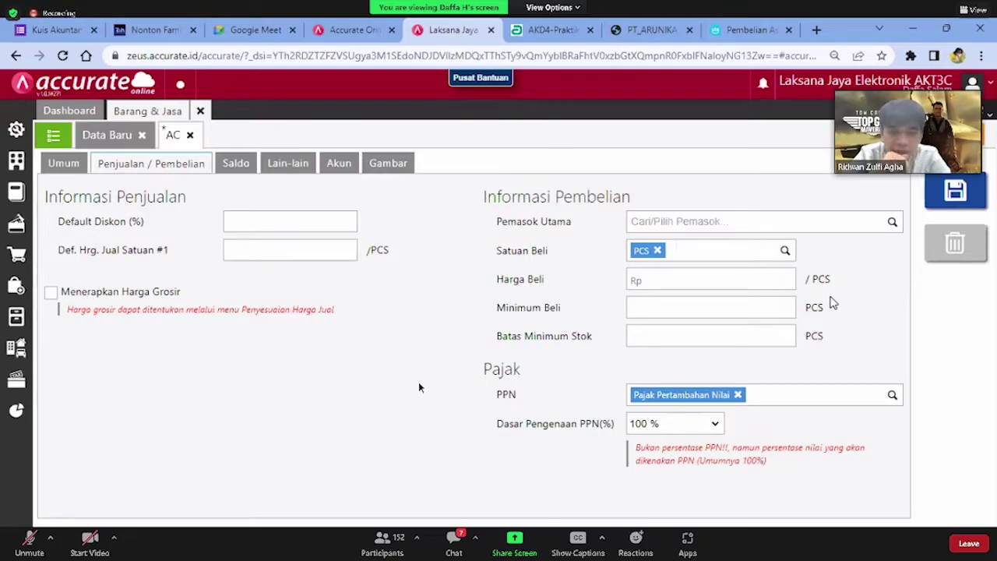
left_click(956, 193)
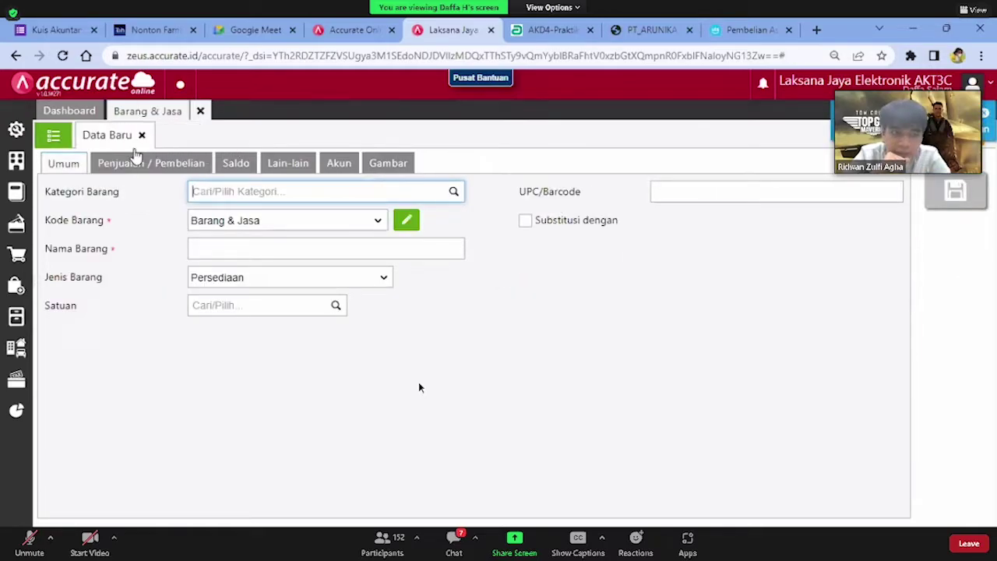
left_click(53, 137)
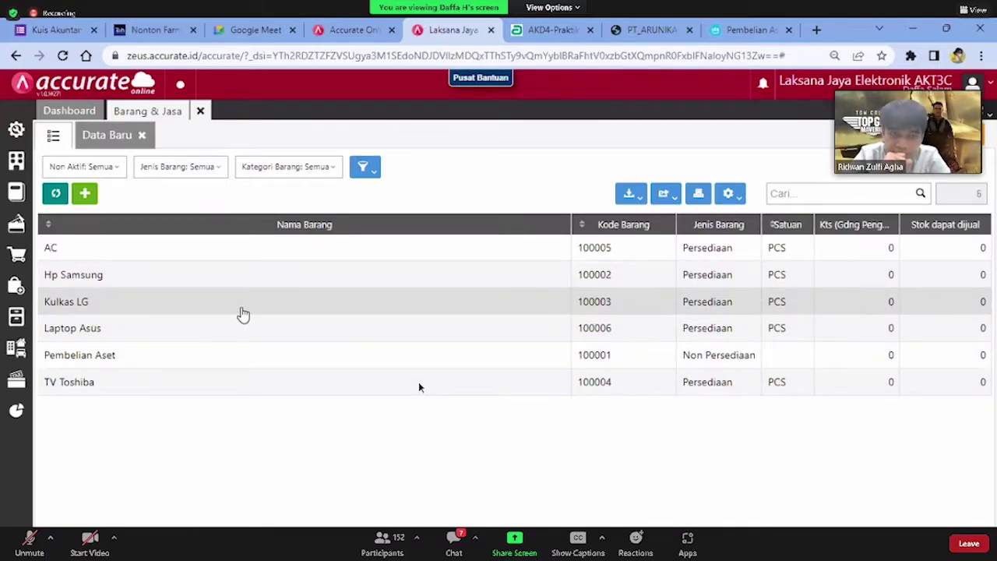
Save Kulkas LG with Pajak Pertambahan Nilai as PPN, then close Barang & Jasa
left_click(240, 314)
left_click(156, 164)
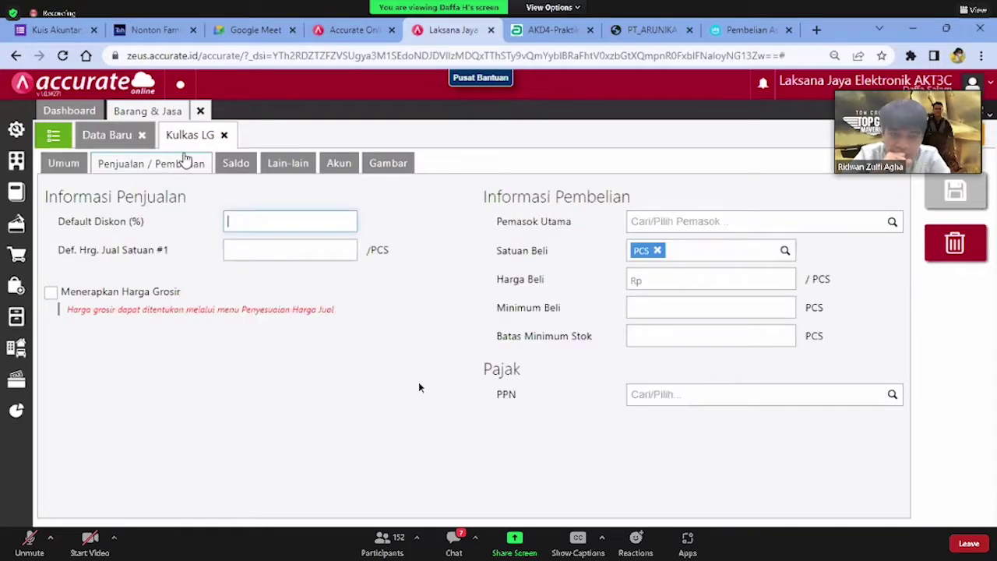
left_click(870, 397)
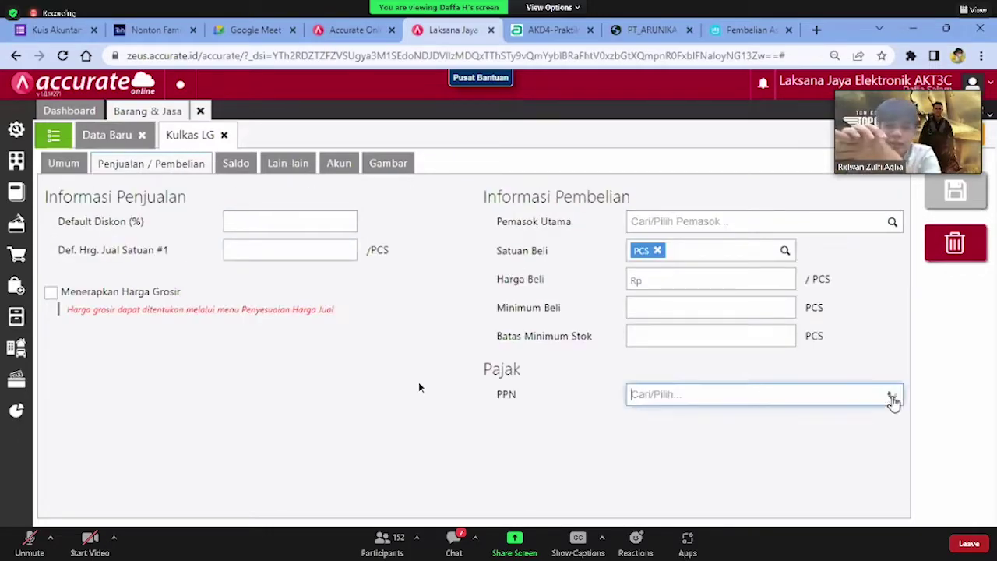
left_click(818, 422)
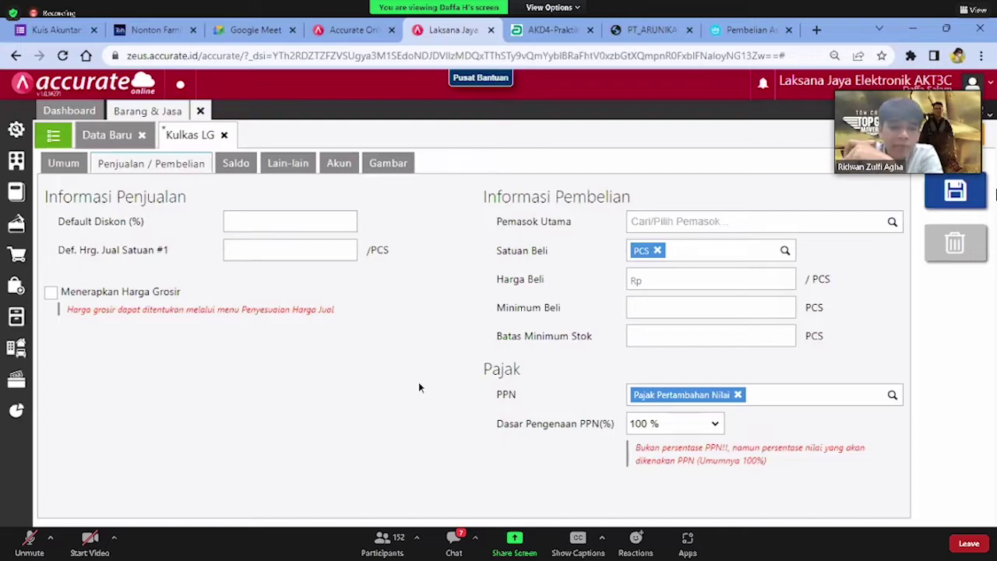
left_click(889, 193)
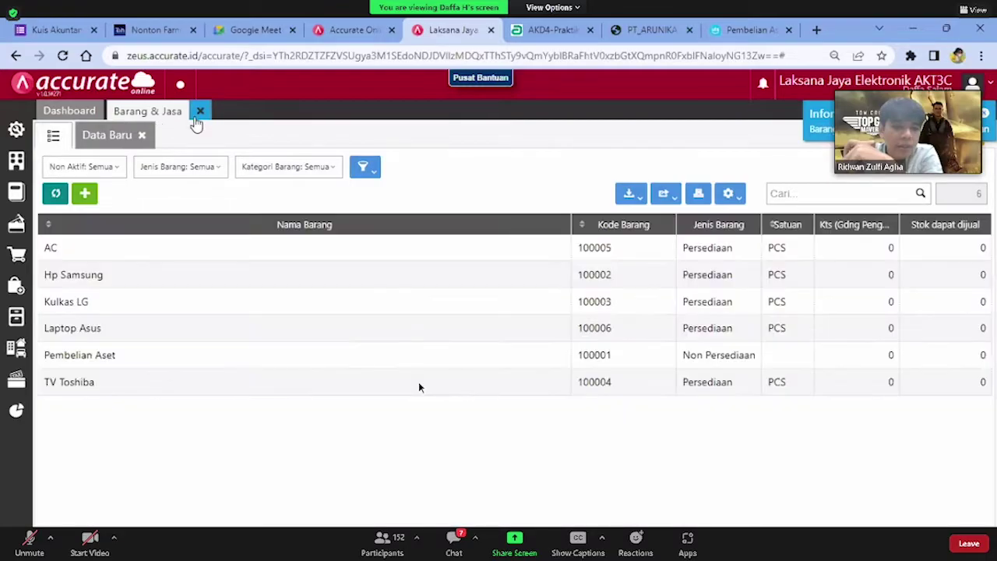
left_click(200, 114)
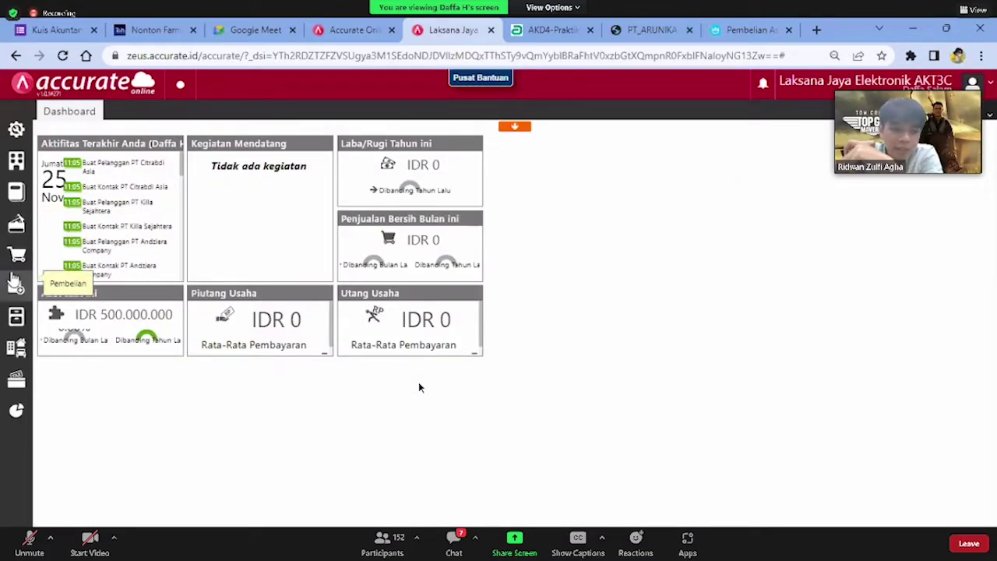
Start a new purchase order with PT Arunika as the supplier
left_click(16, 285)
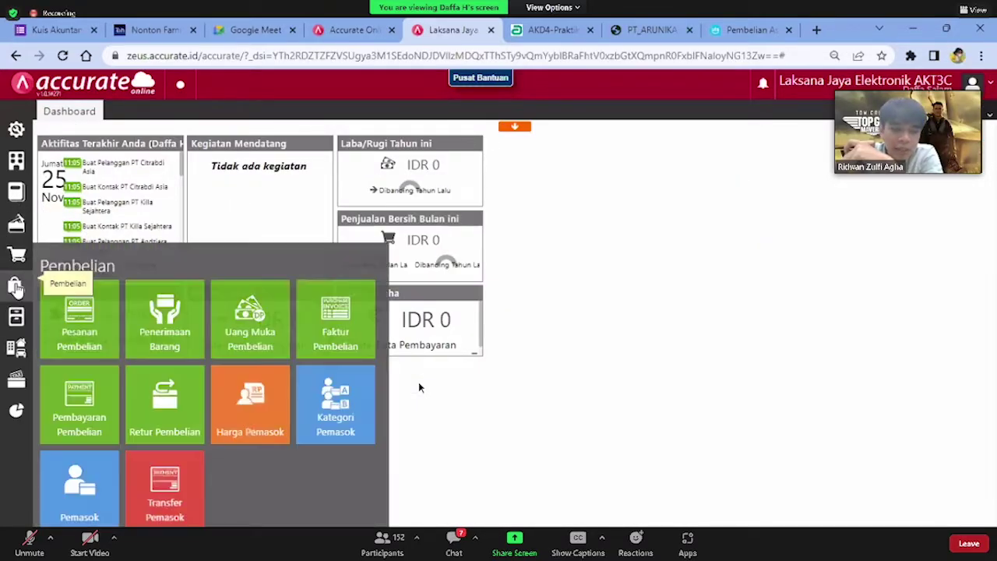
left_click(78, 320)
left_click(244, 167)
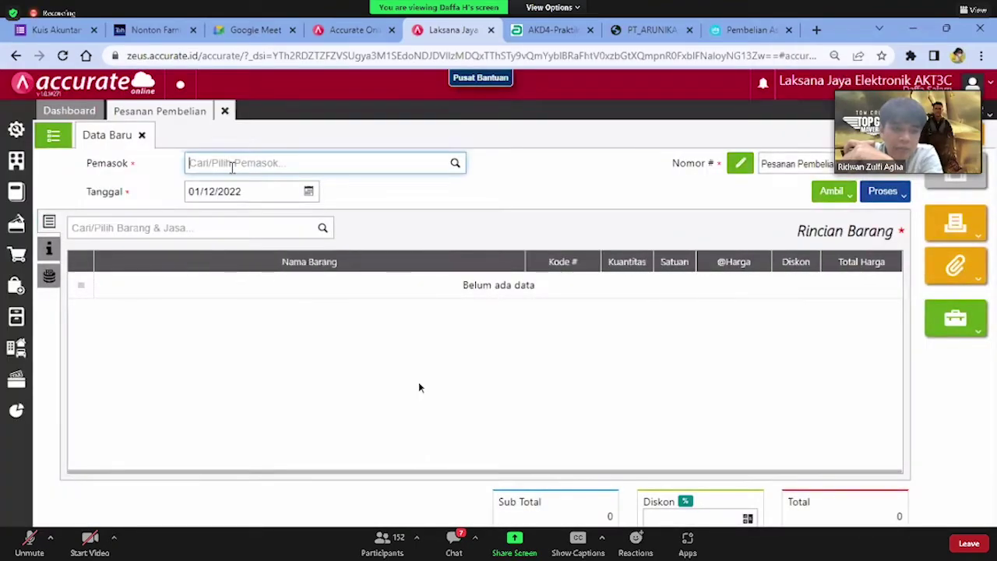
type("aru")
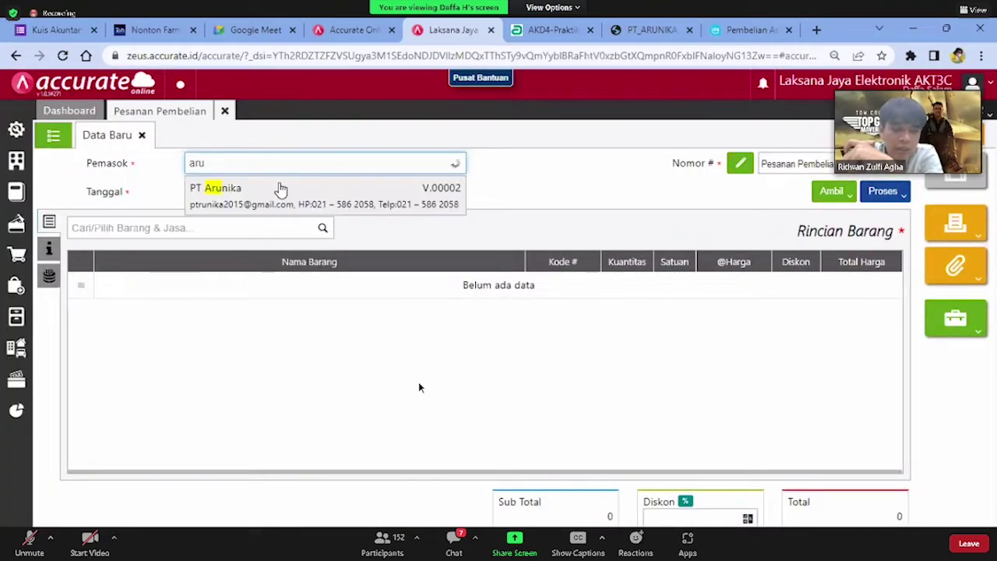
left_click(280, 190)
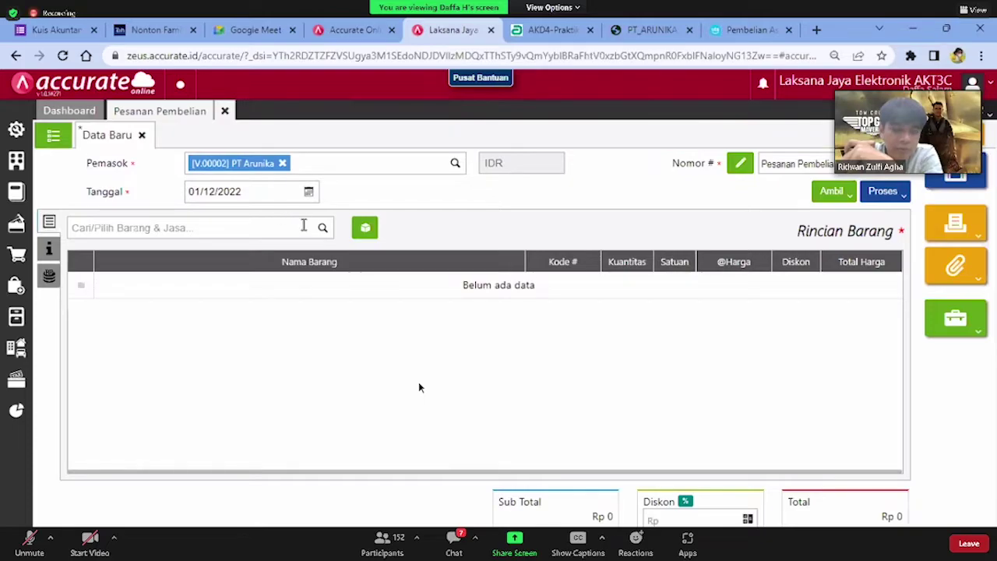
Search for the AC item, then close the Rincian Barang dialog without adding it
left_click(283, 225)
type("ac")
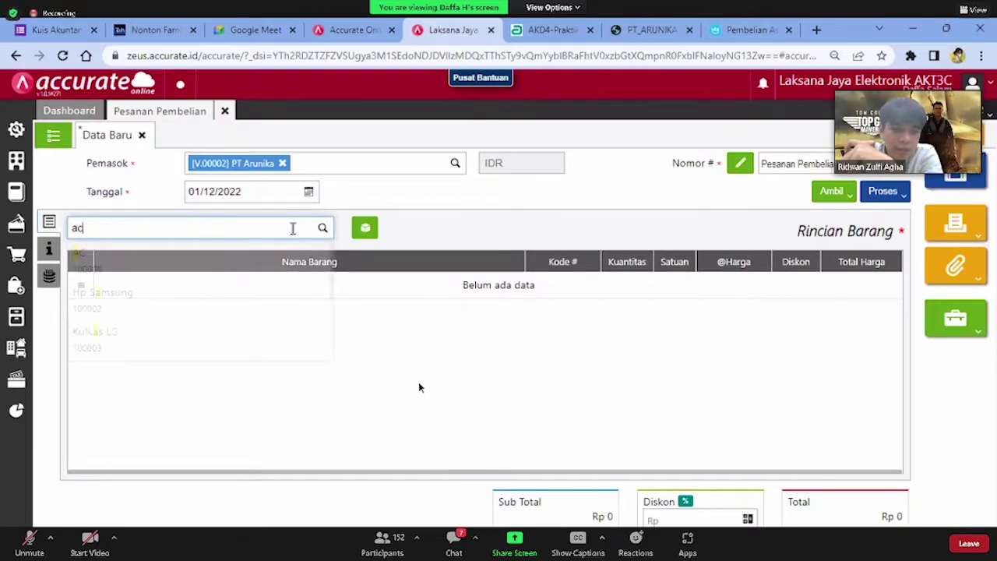
left_click(289, 260)
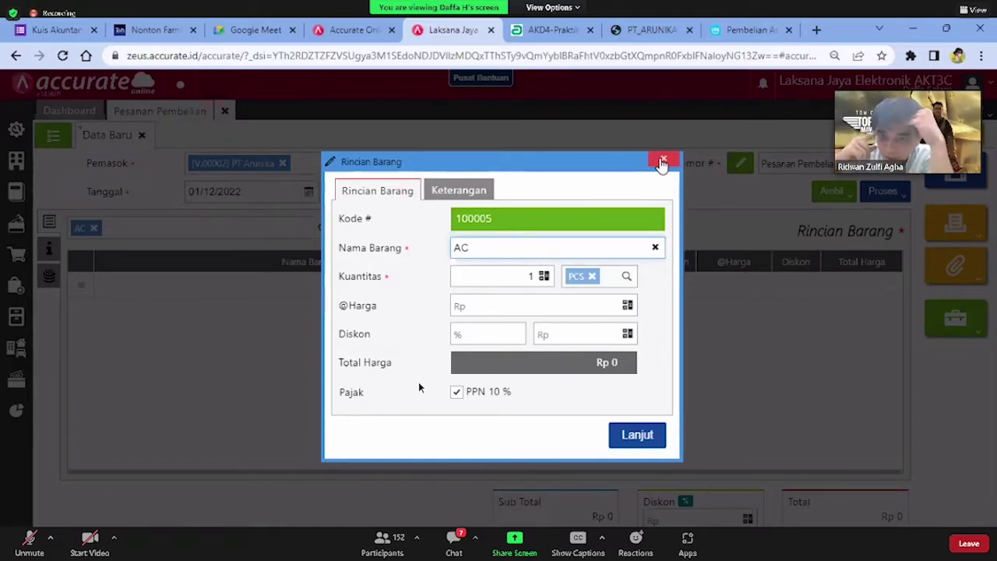
left_click(662, 161)
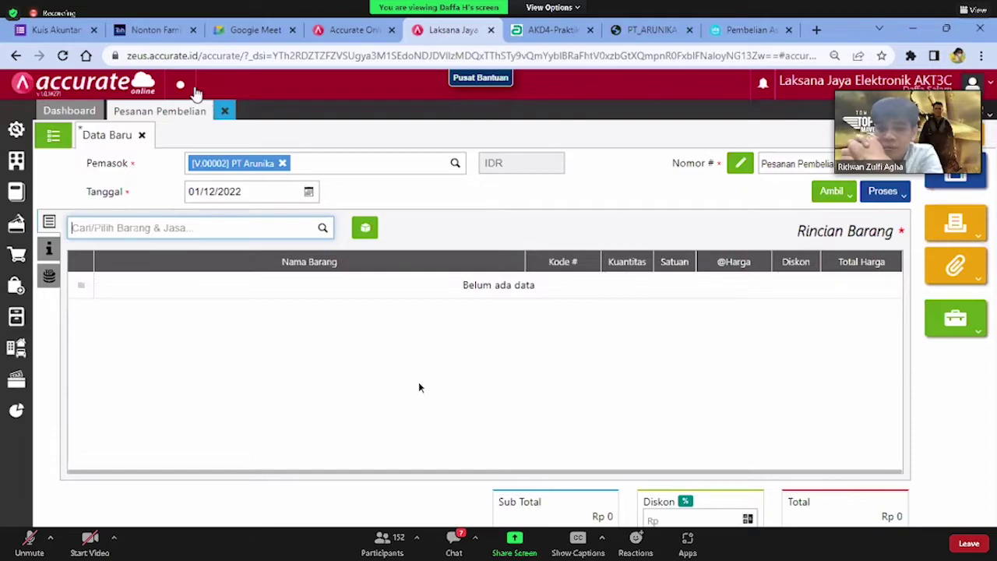
Close the PT Arunika purchase order and confirm discarding its unsaved changes with Ya
left_click(226, 111)
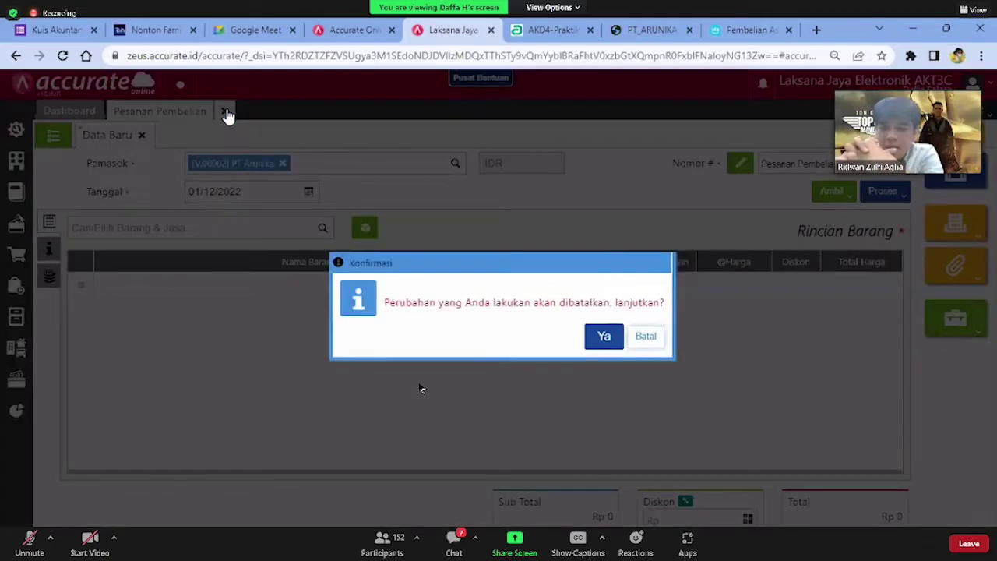
left_click(602, 340)
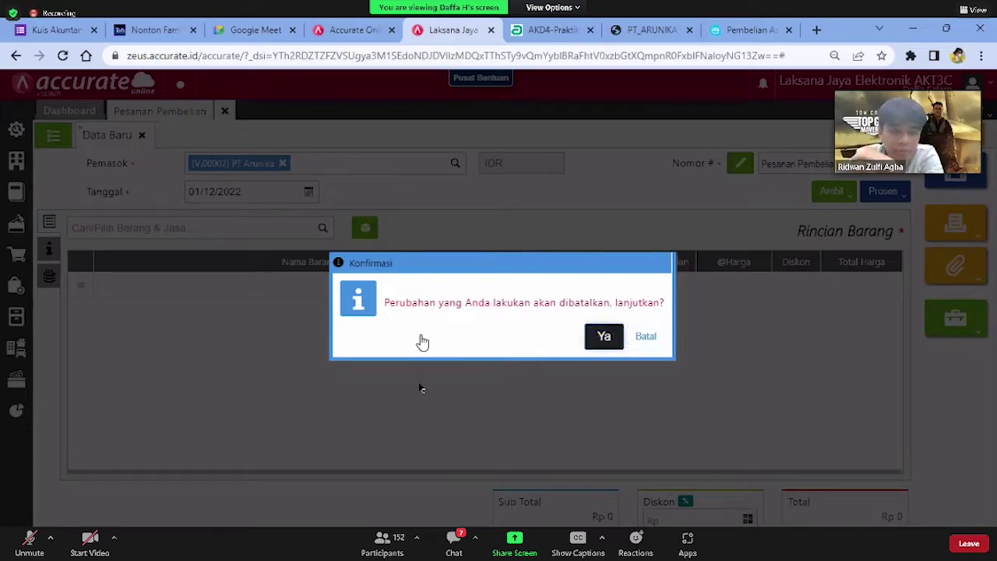